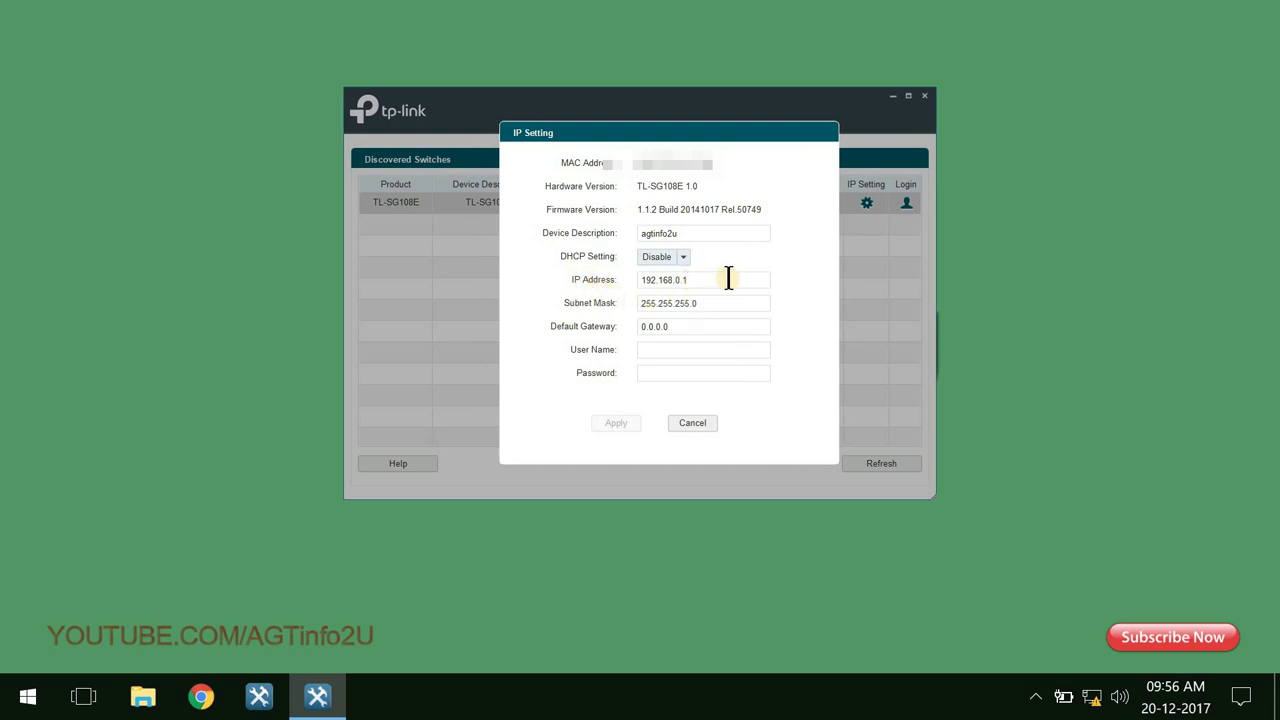
Change the TL-SG108E's IP to 192.168.1.10 and apply it with the switch's admin user name and password.
{"action": "left_click_drag", "start_coordinate": [676, 280], "coordinate": [727, 272]}
{"action": "type", "text": "1.10"}
{"action": "left_click_drag", "start_coordinate": [727, 280], "coordinate": [590, 290]}
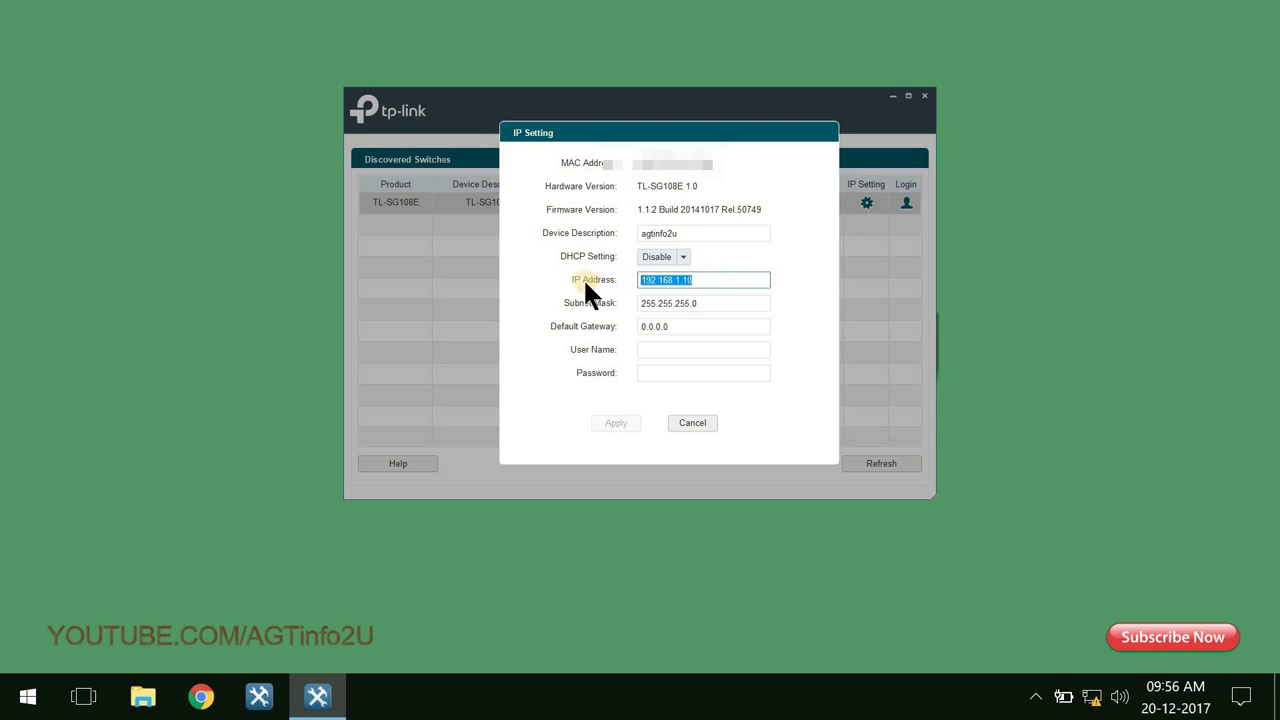
{"action": "left_click", "coordinate": [759, 349]}
{"action": "type", "text": "admin"}
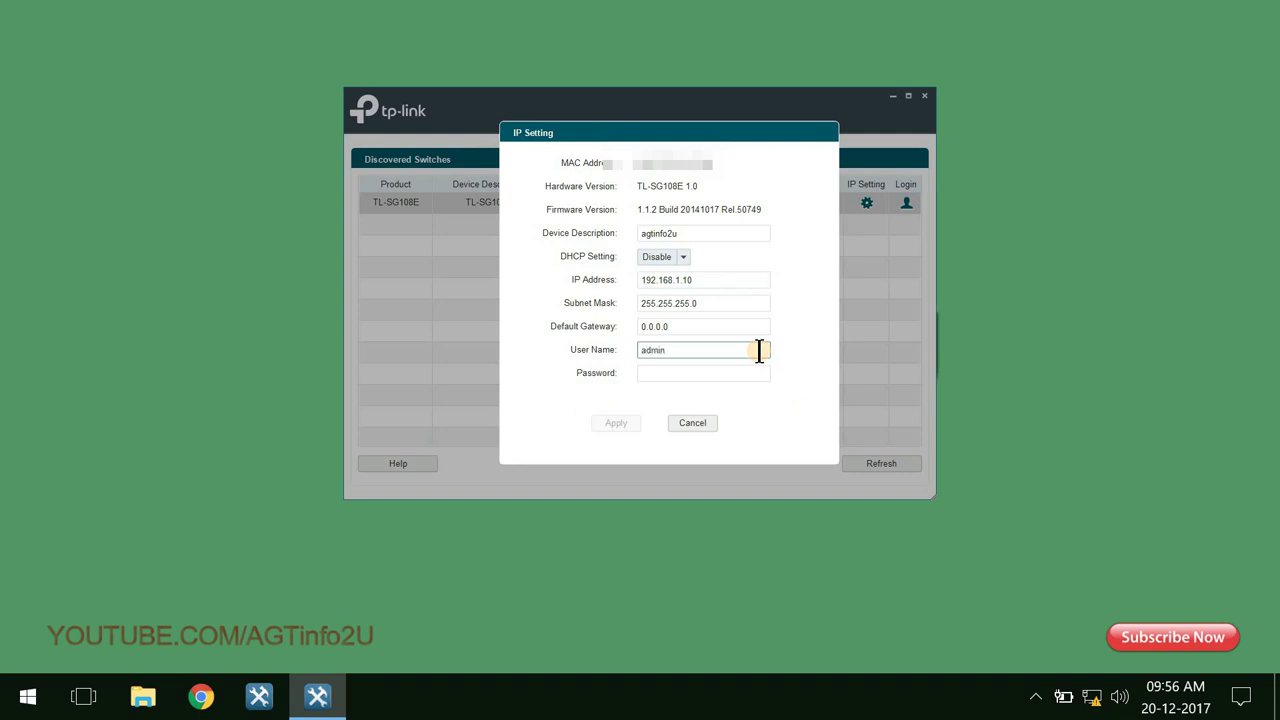
{"action": "key", "text": "Tab"}
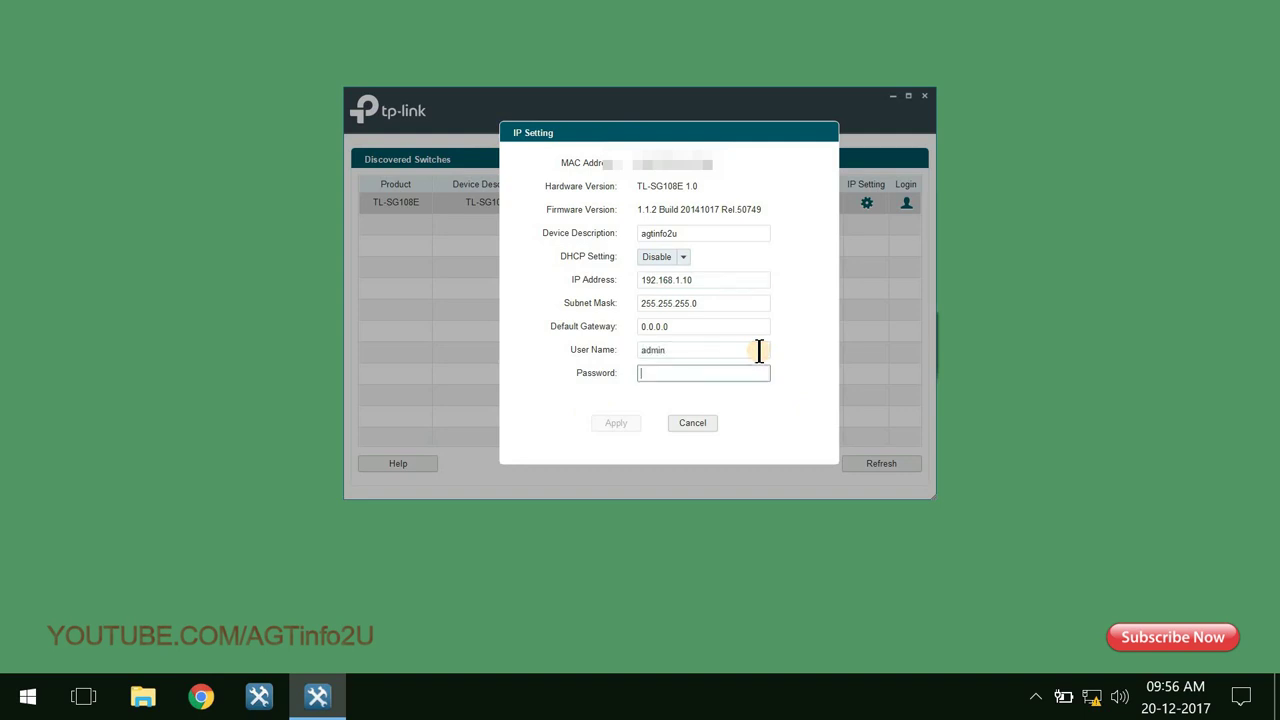
{"action": "type", "text": "admin"}
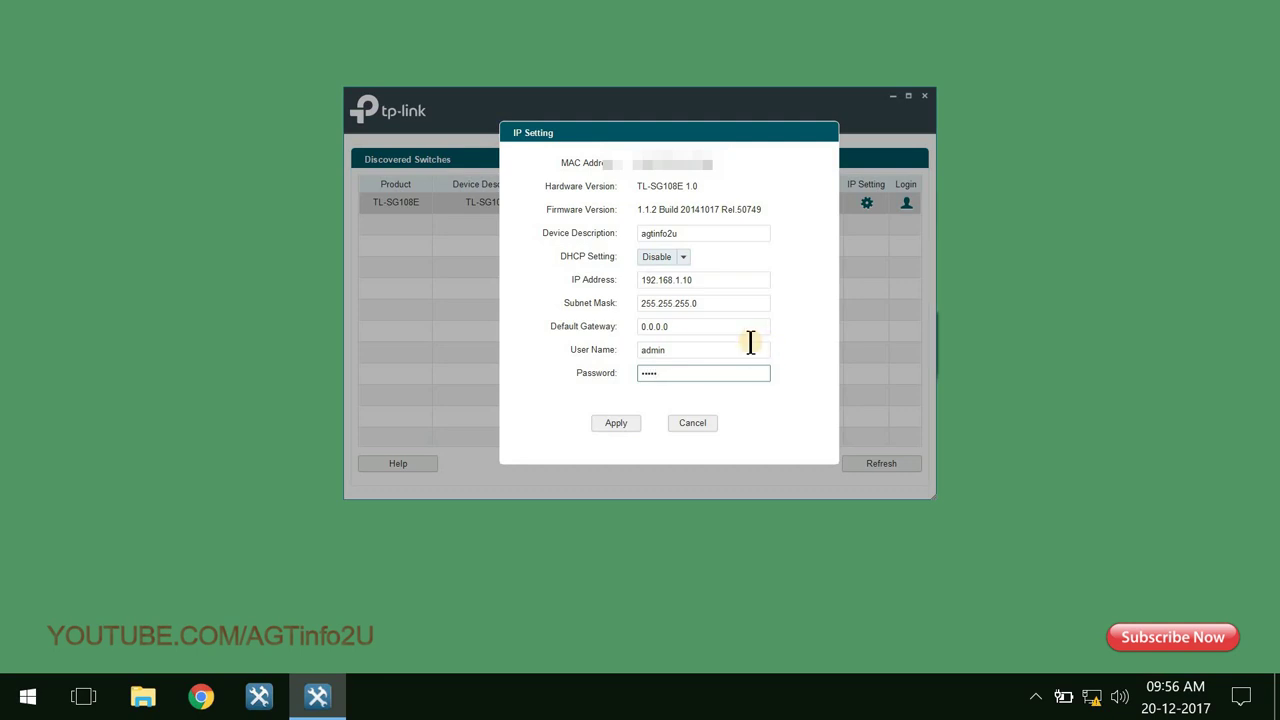
{"action": "left_click", "coordinate": [630, 425]}
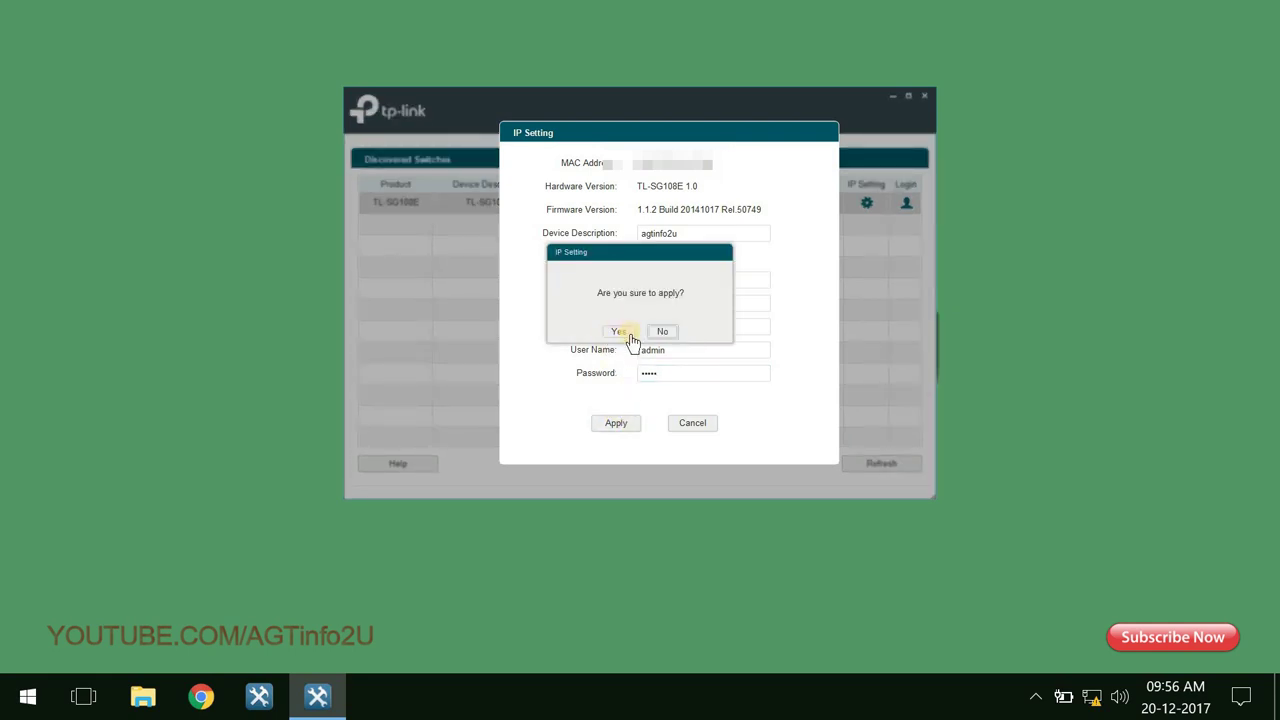
{"action": "left_click", "coordinate": [630, 336]}
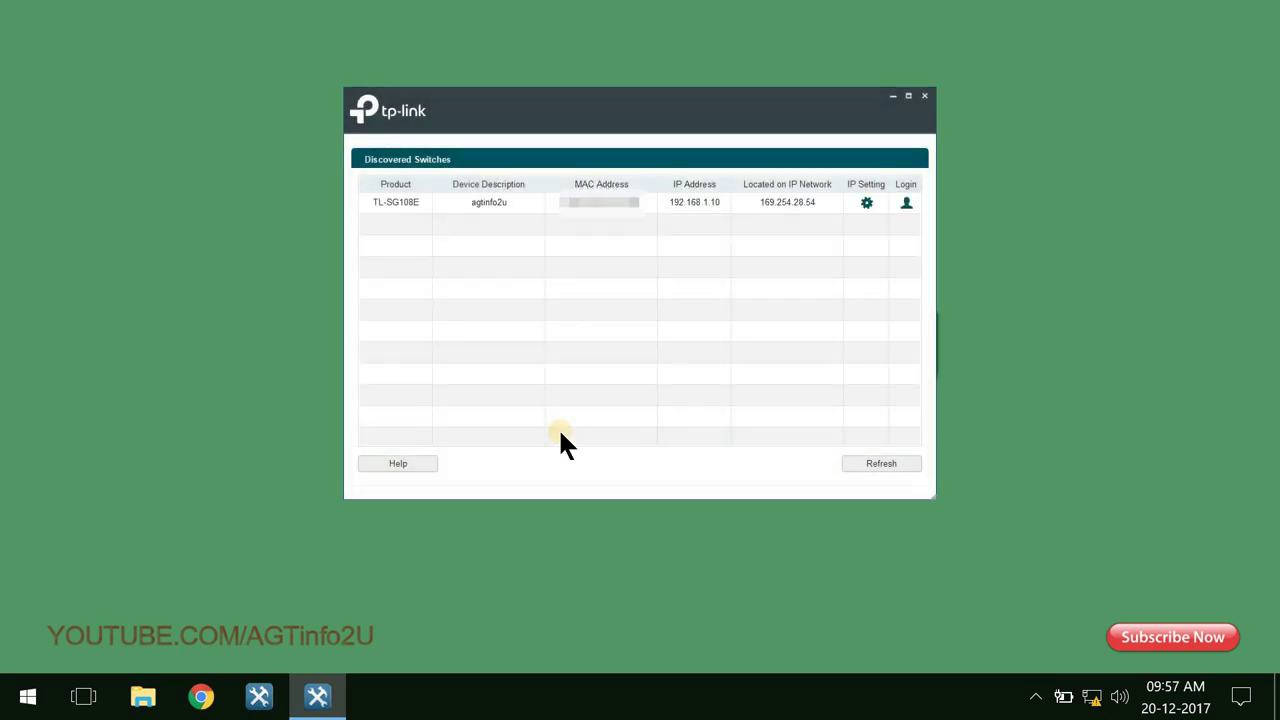
{"action": "left_click", "coordinate": [684, 202]}
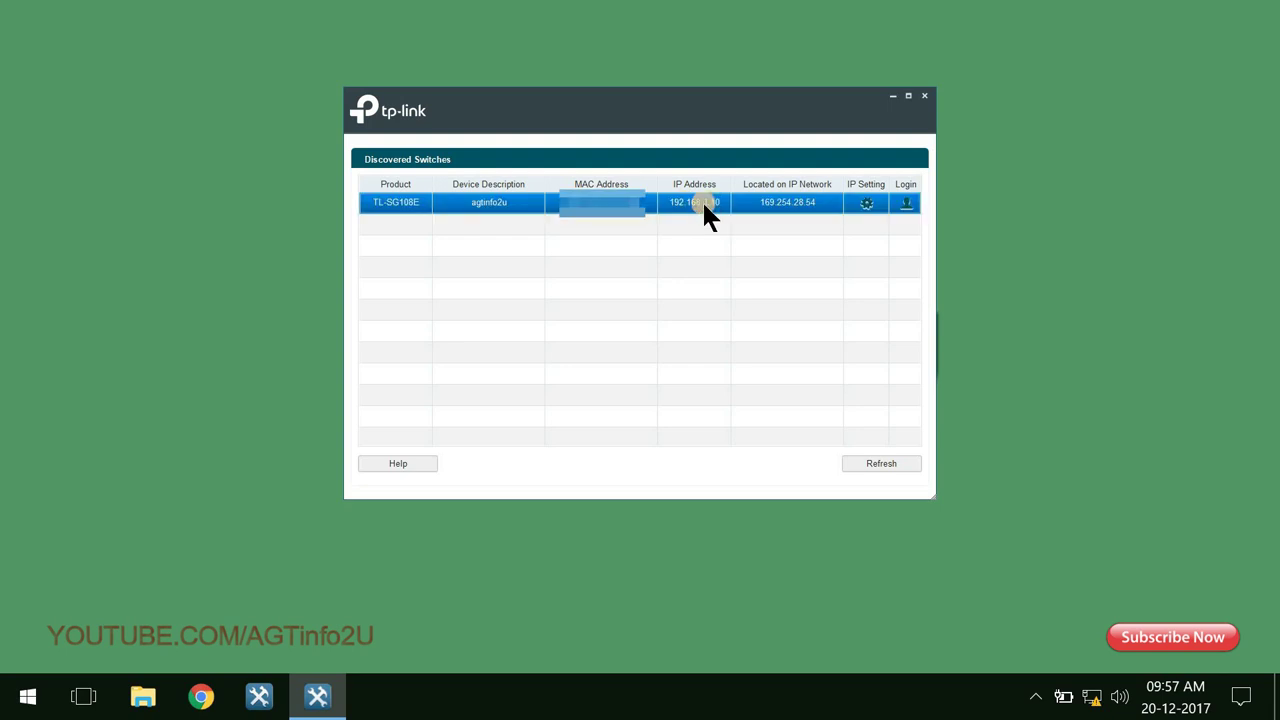
{"action": "left_click", "coordinate": [853, 467]}
{"action": "left_click", "coordinate": [703, 204]}
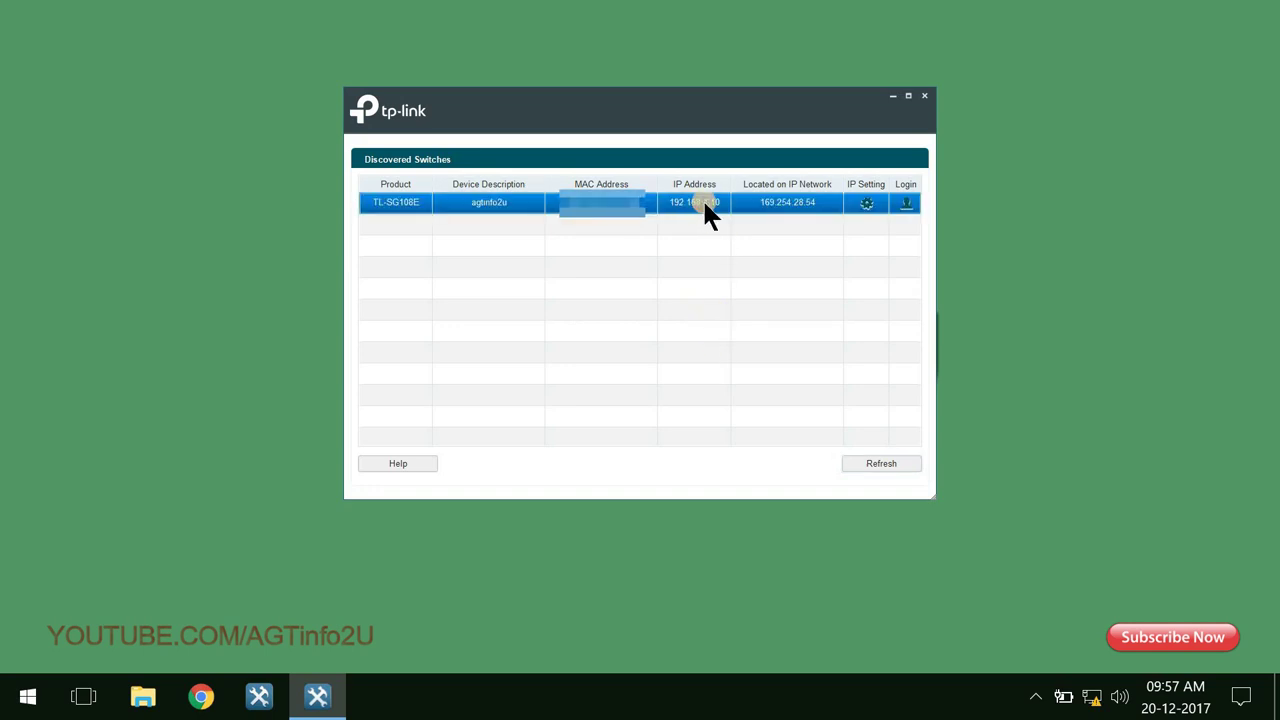
{"action": "left_click", "coordinate": [905, 203]}
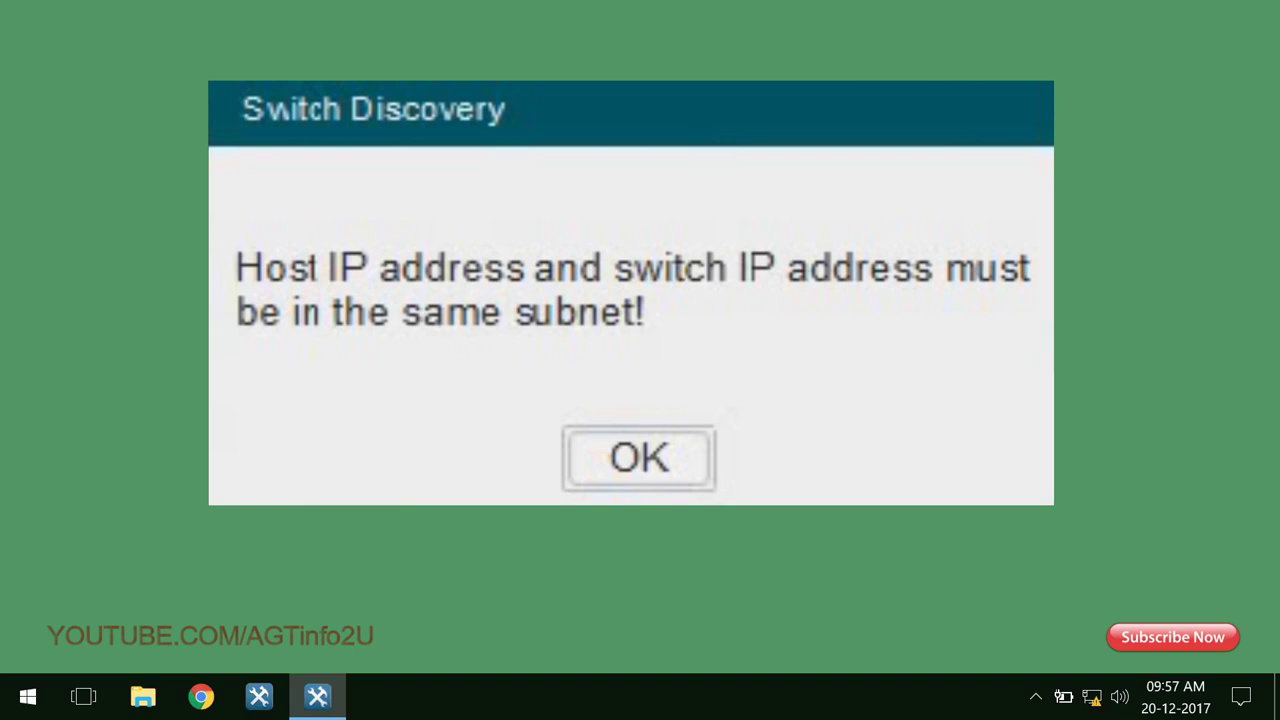
{"action": "left_click", "coordinate": [635, 335]}
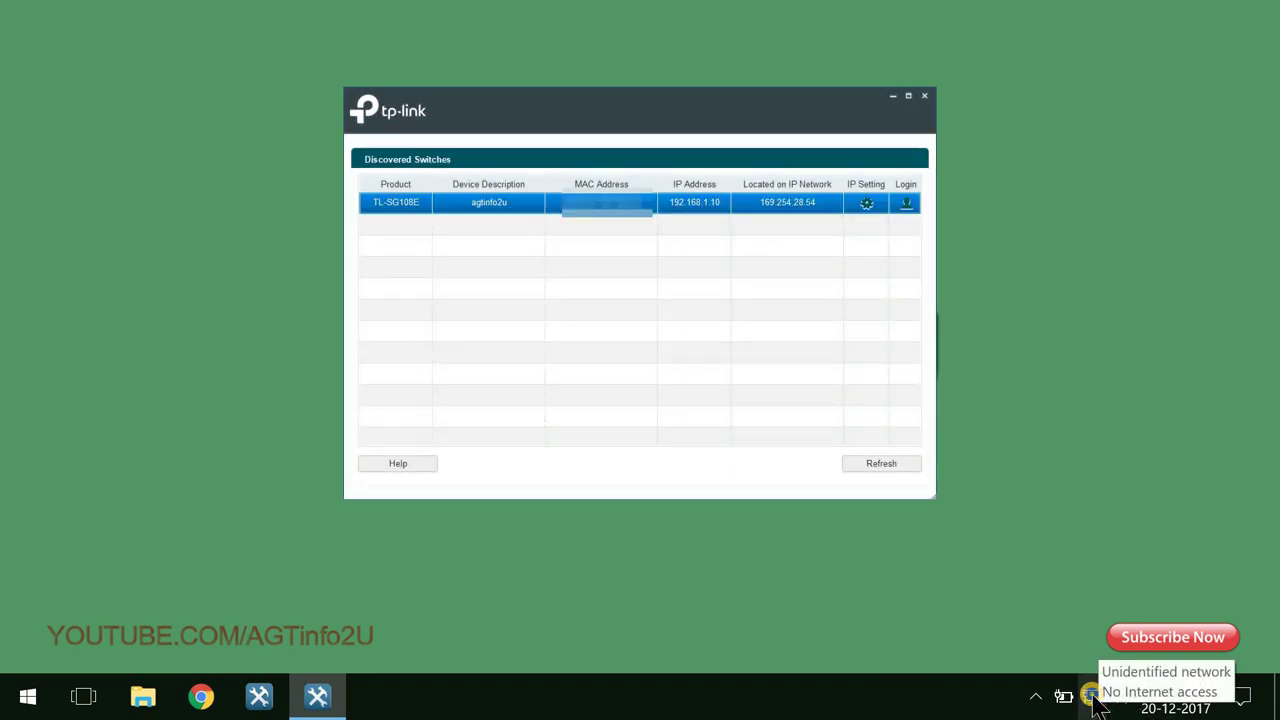
{"action": "right_click", "coordinate": [1093, 698]}
Open the Ethernet adapter's IPv4 properties from the Network and Sharing Center.
{"action": "left_click", "coordinate": [1150, 684]}
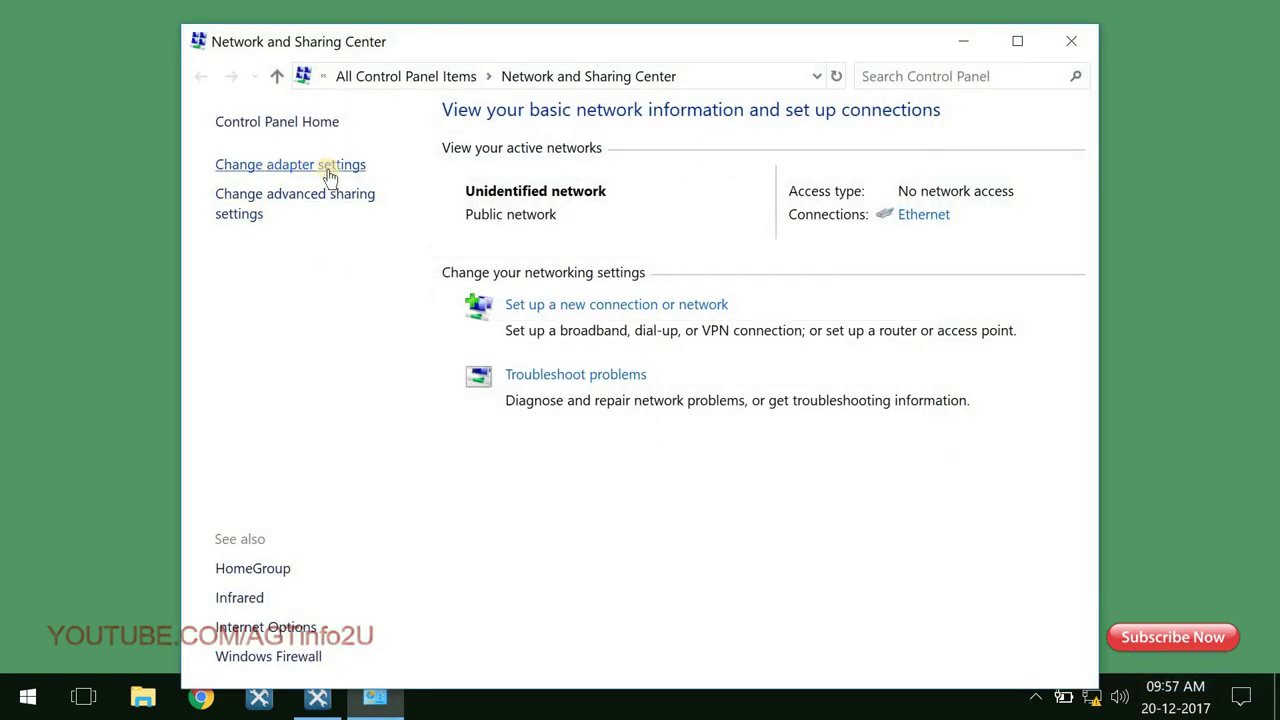
{"action": "left_click", "coordinate": [330, 172]}
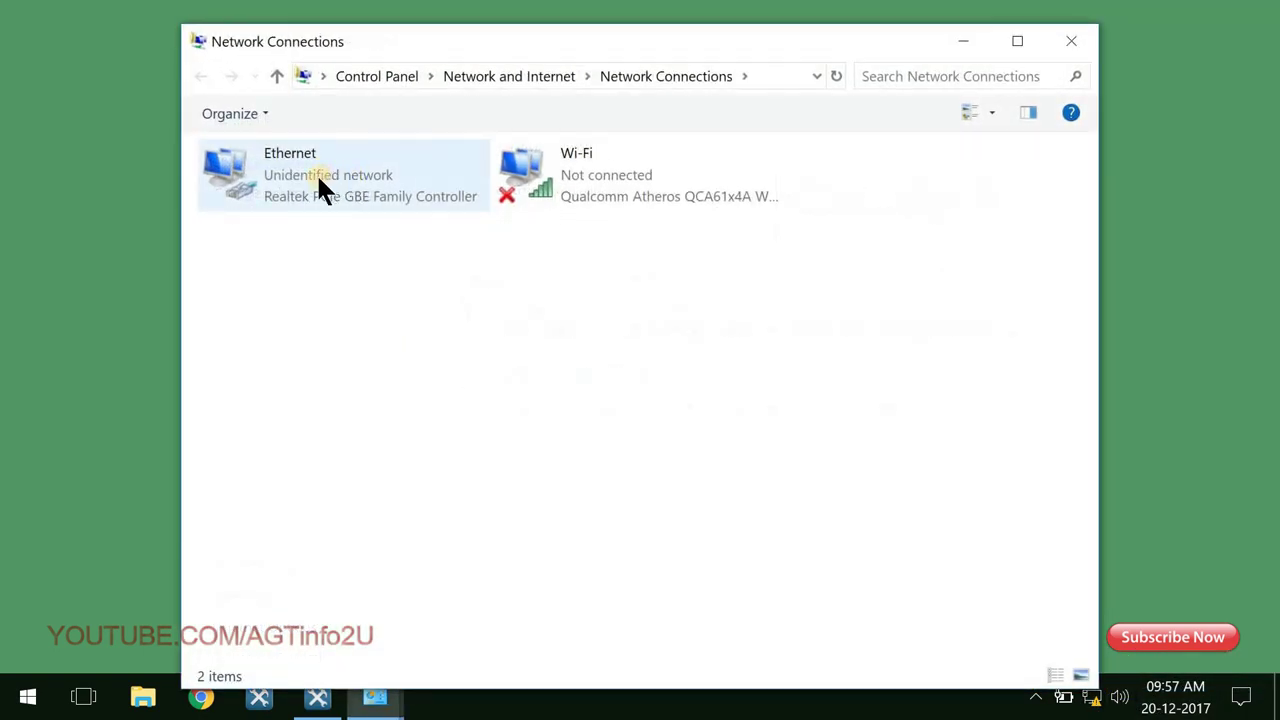
{"action": "double_click", "coordinate": [343, 183]}
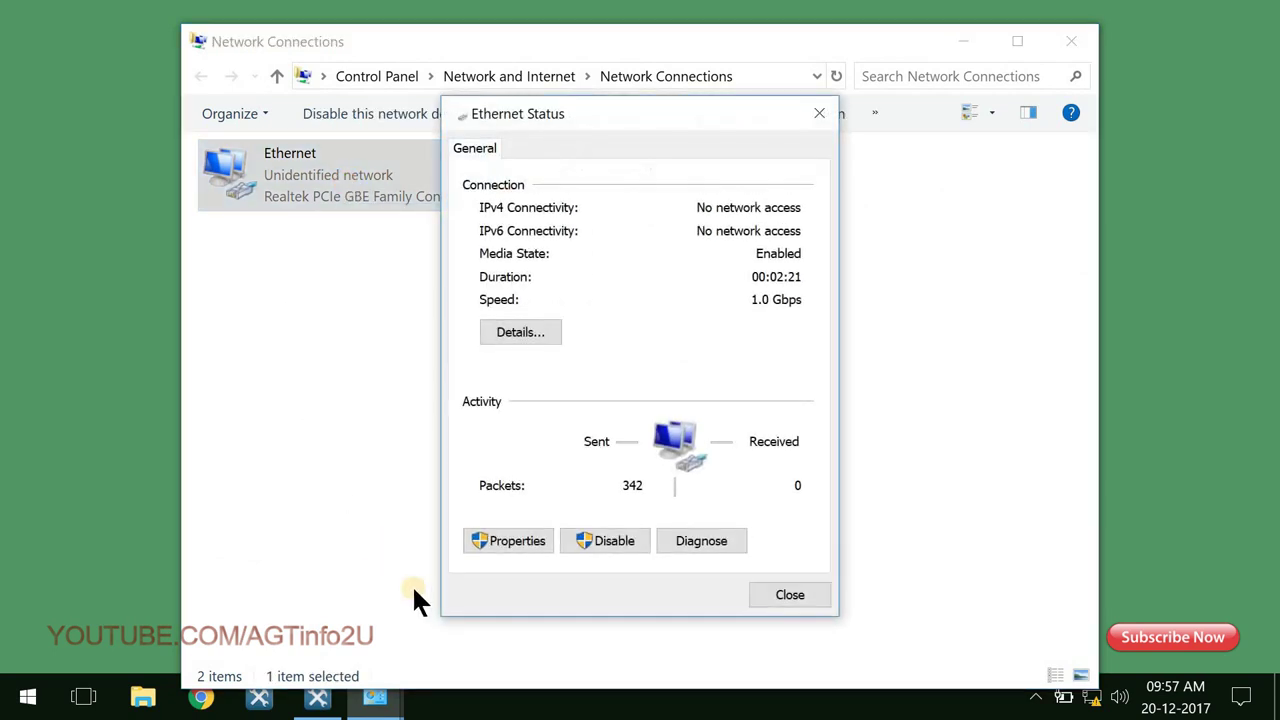
{"action": "left_click", "coordinate": [518, 541]}
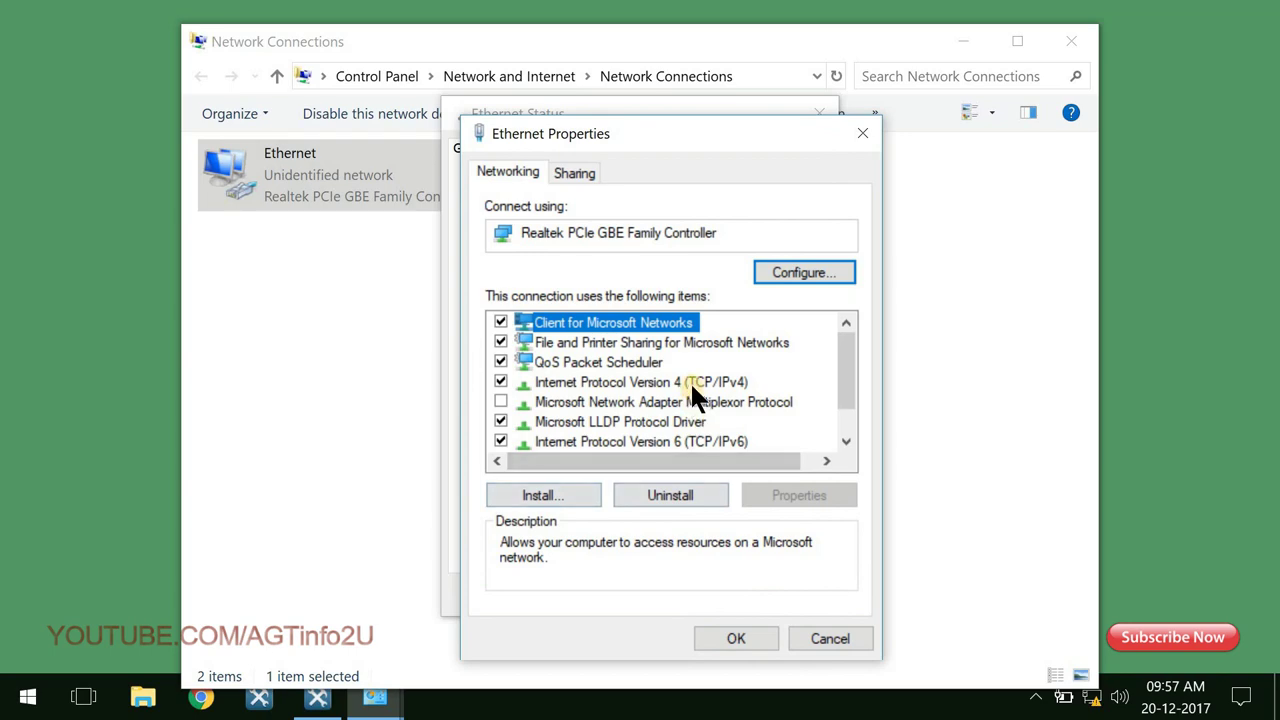
{"action": "left_click", "coordinate": [688, 382]}
{"action": "double_click", "coordinate": [700, 382]}
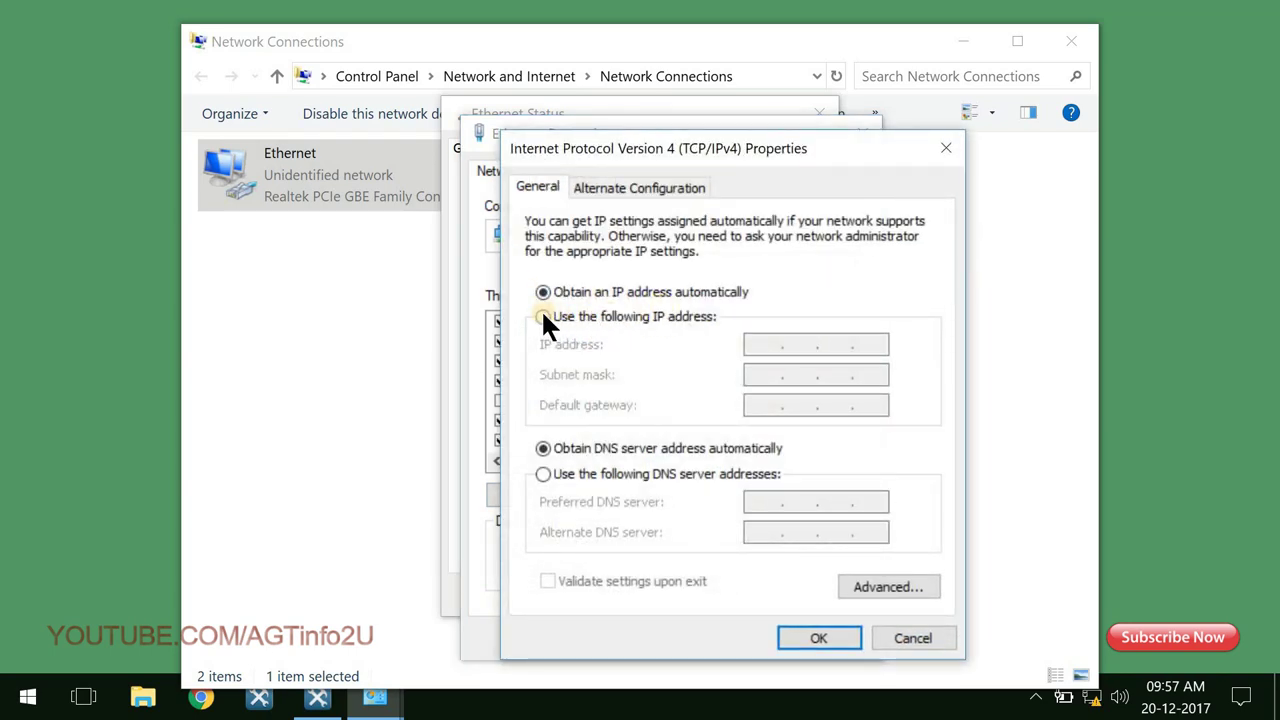
Enter static IP 192.168.1.41 with mask 255.255.255.0, checking the switch's address in the utility.
{"action": "left_click", "coordinate": [543, 316]}
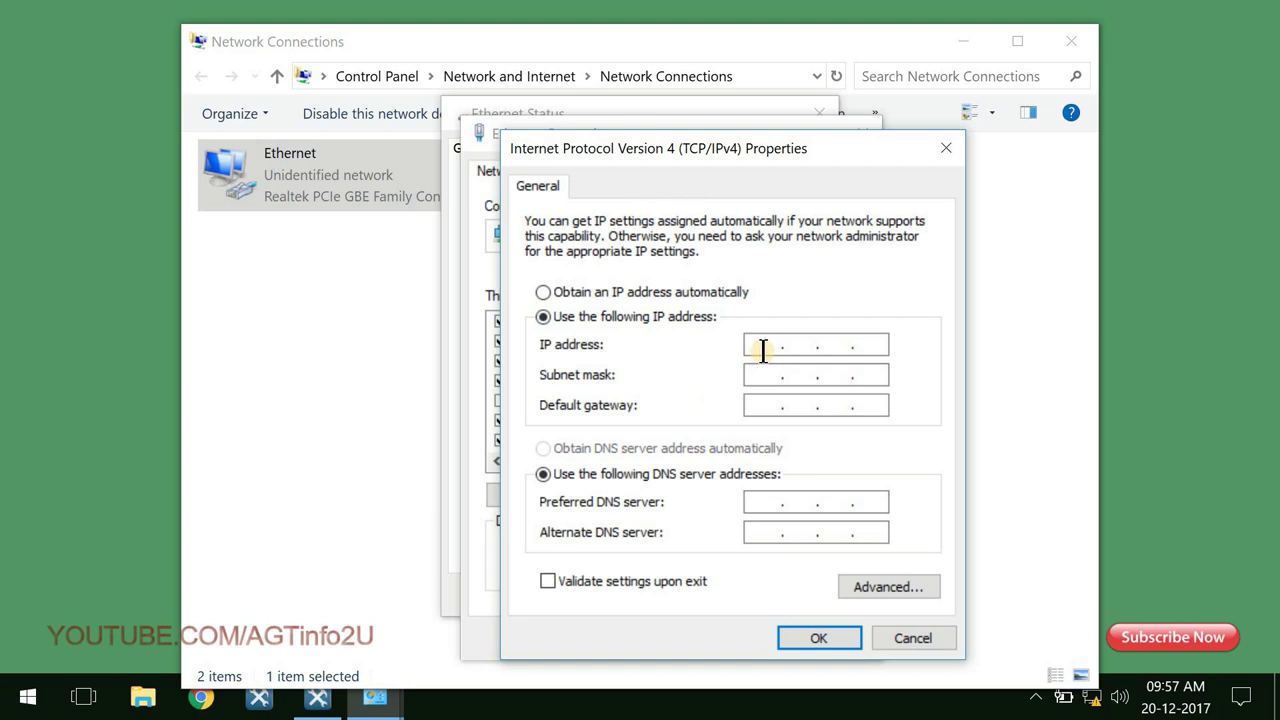
{"action": "left_click", "coordinate": [763, 350]}
{"action": "type", "text": "192.168.1.41"}
{"action": "left_click", "coordinate": [764, 376]}
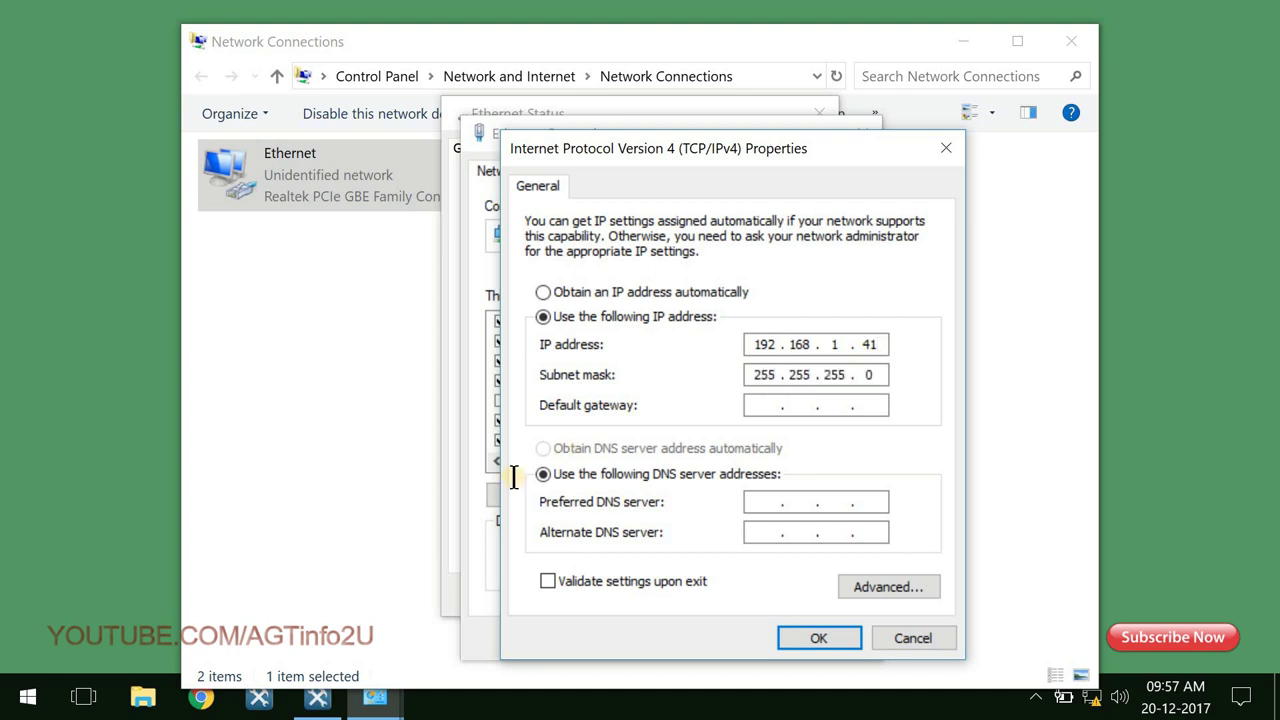
{"action": "left_click", "coordinate": [318, 700]}
{"action": "left_click", "coordinate": [685, 240]}
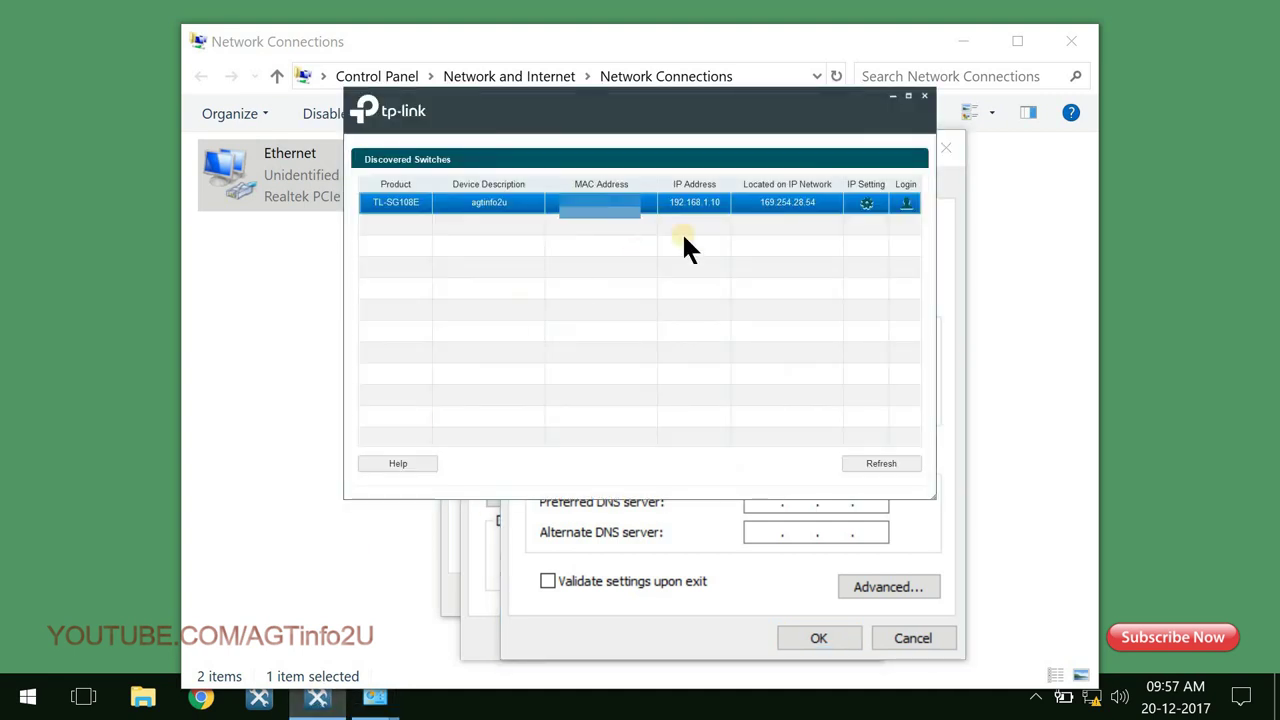
Save the IPv4 settings and close the adapter dialogs and connections list.
{"action": "left_click", "coordinate": [571, 620]}
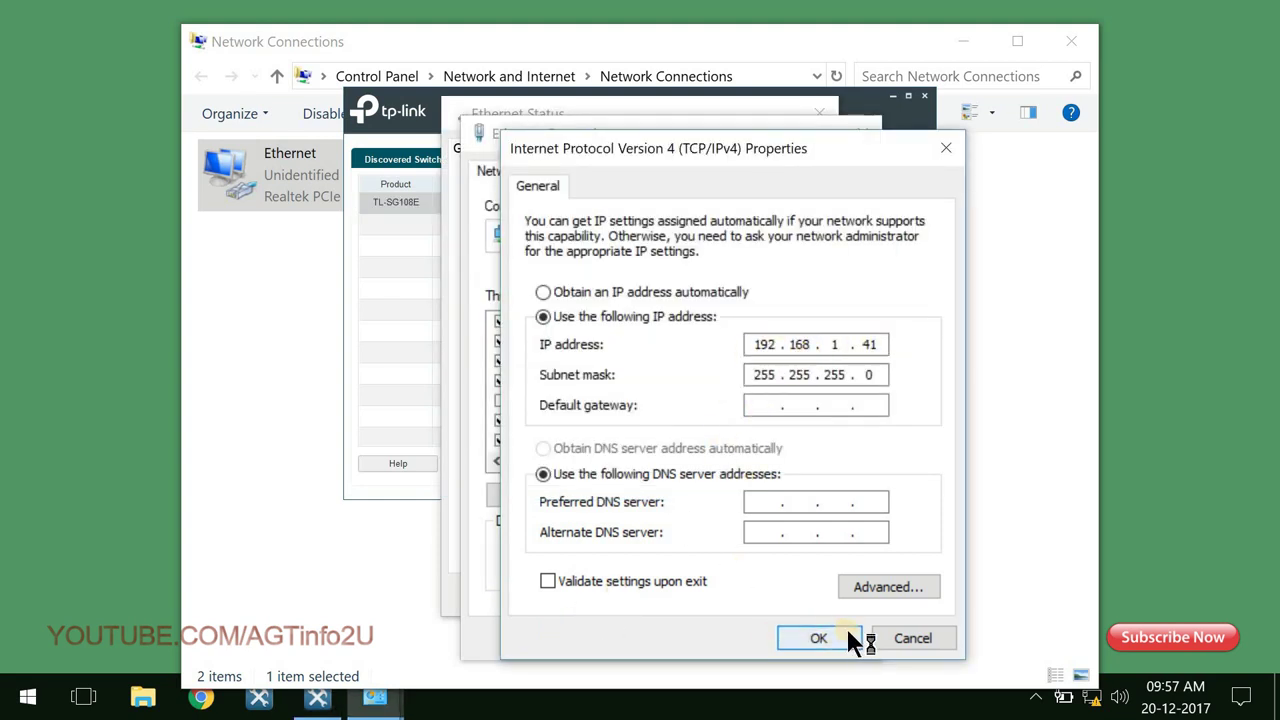
{"action": "left_click", "coordinate": [800, 638]}
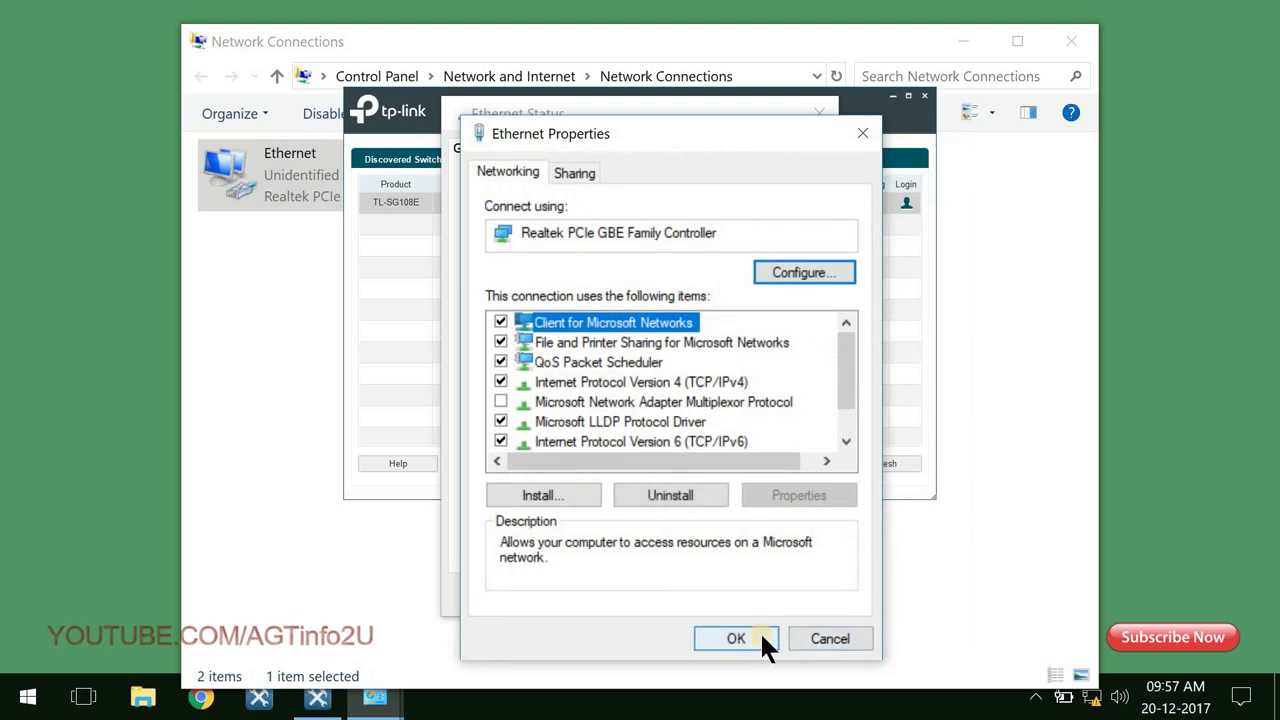
{"action": "left_click", "coordinate": [758, 638]}
{"action": "left_click", "coordinate": [790, 595]}
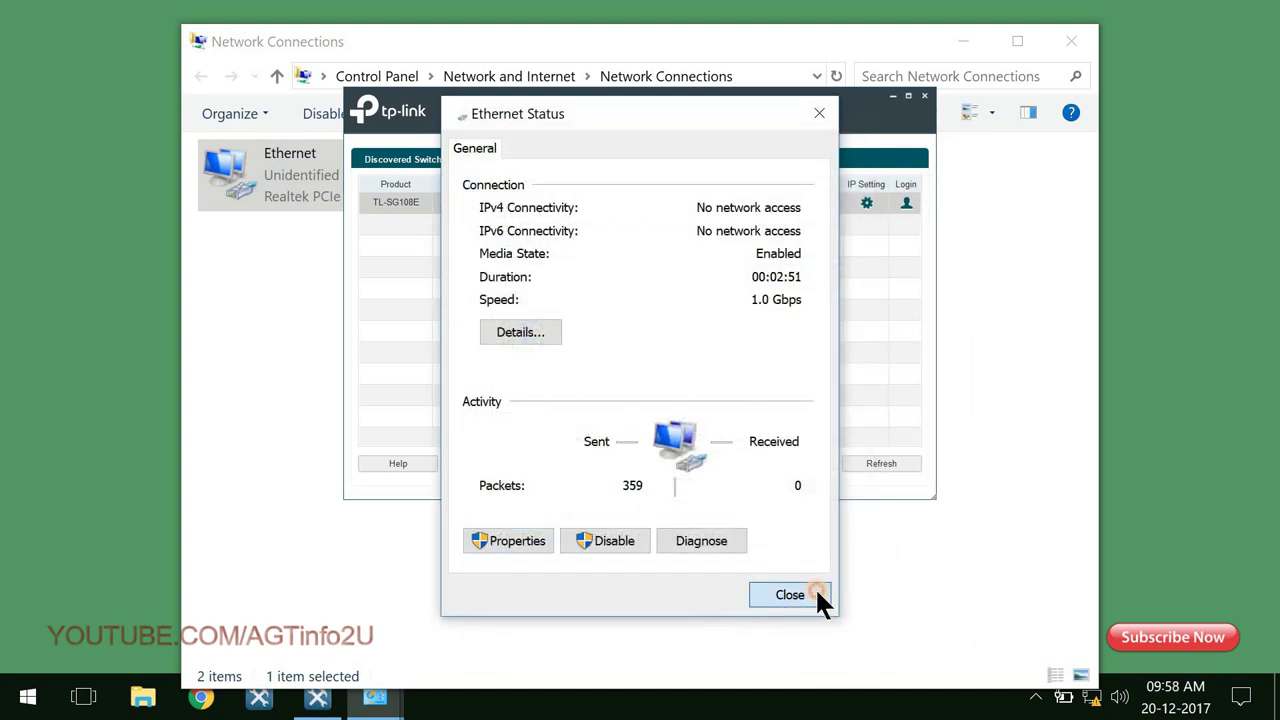
{"action": "left_click", "coordinate": [1078, 44]}
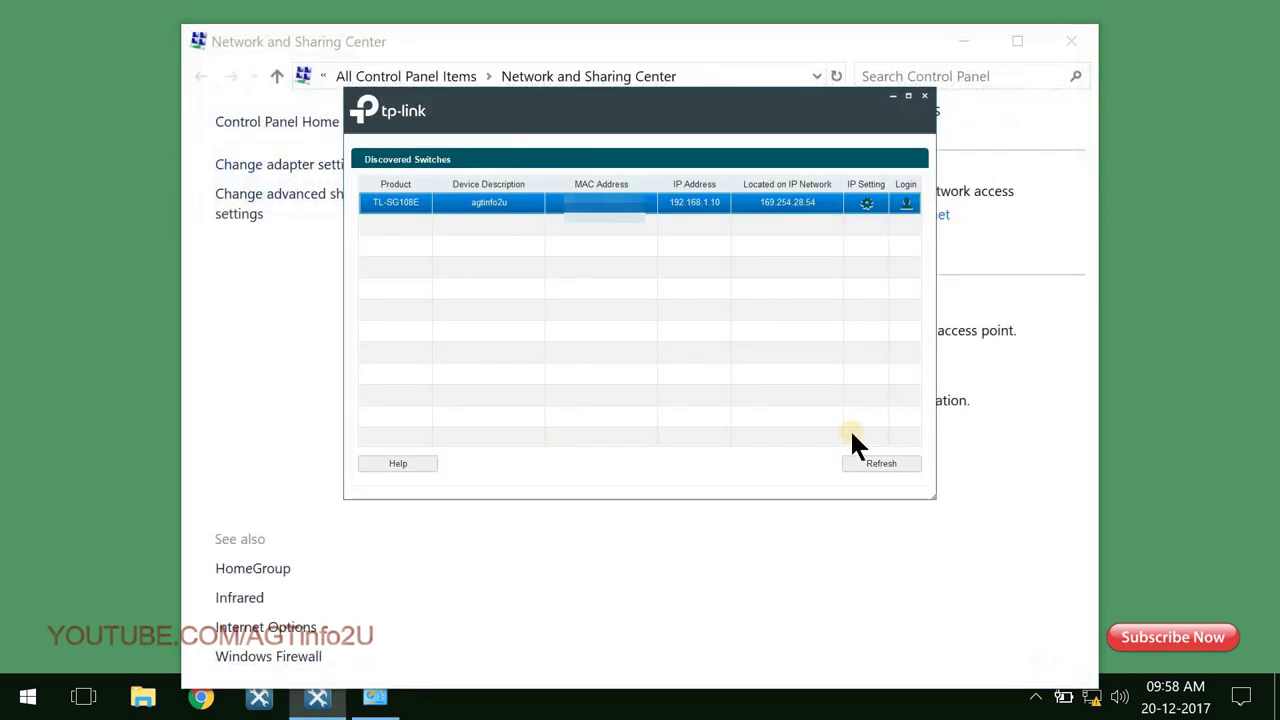
Rescan for switches, select the TL-SG108E and log in with the admin user name and password.
{"action": "left_click", "coordinate": [1076, 44]}
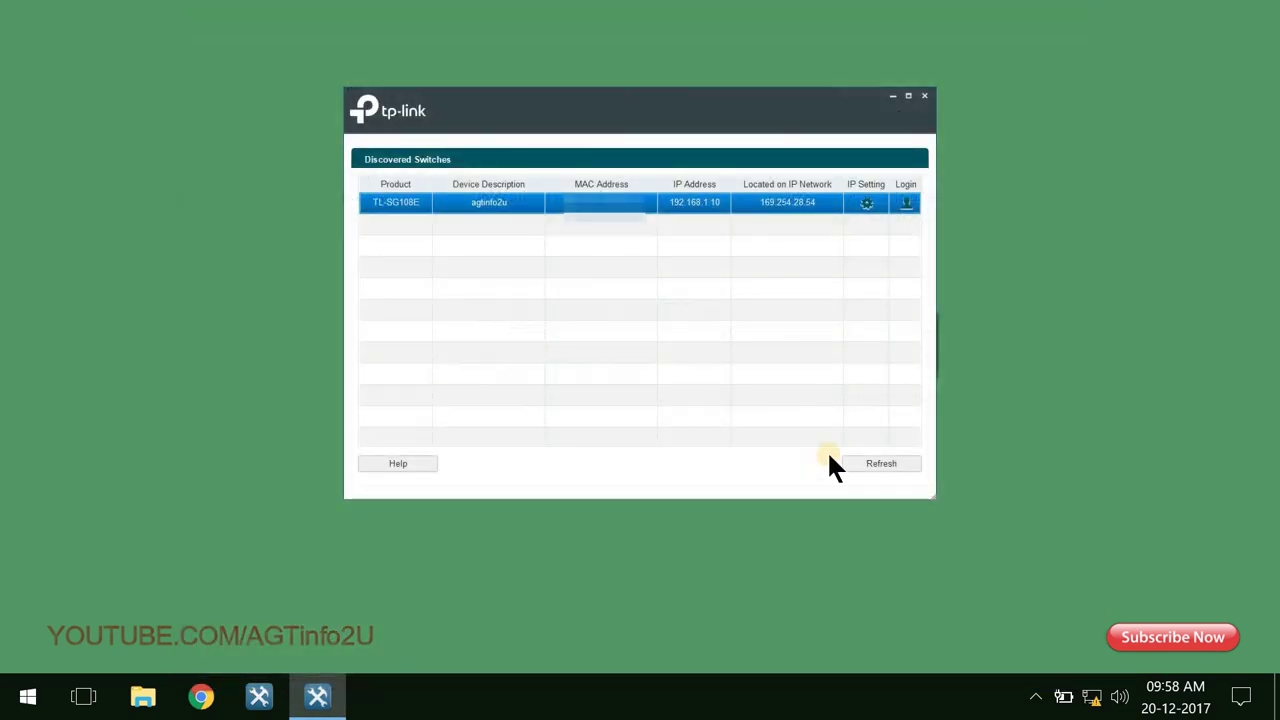
{"action": "left_click", "coordinate": [906, 464]}
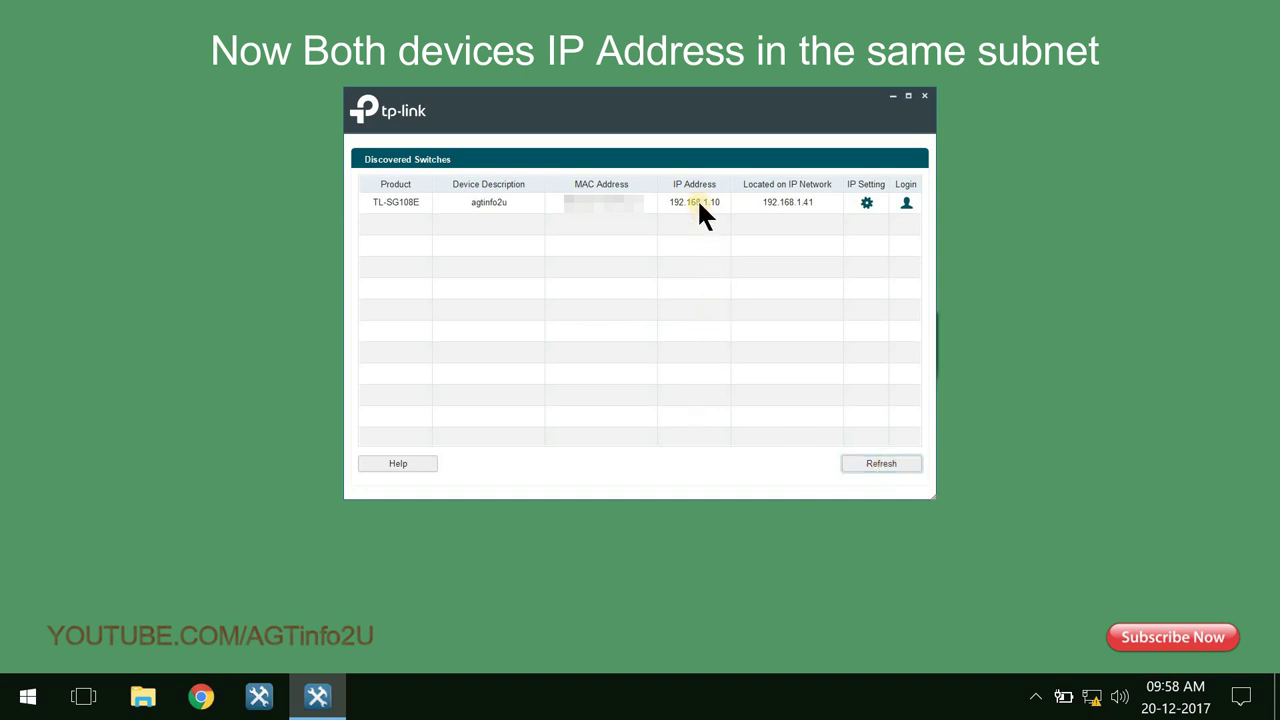
{"action": "left_click", "coordinate": [729, 204]}
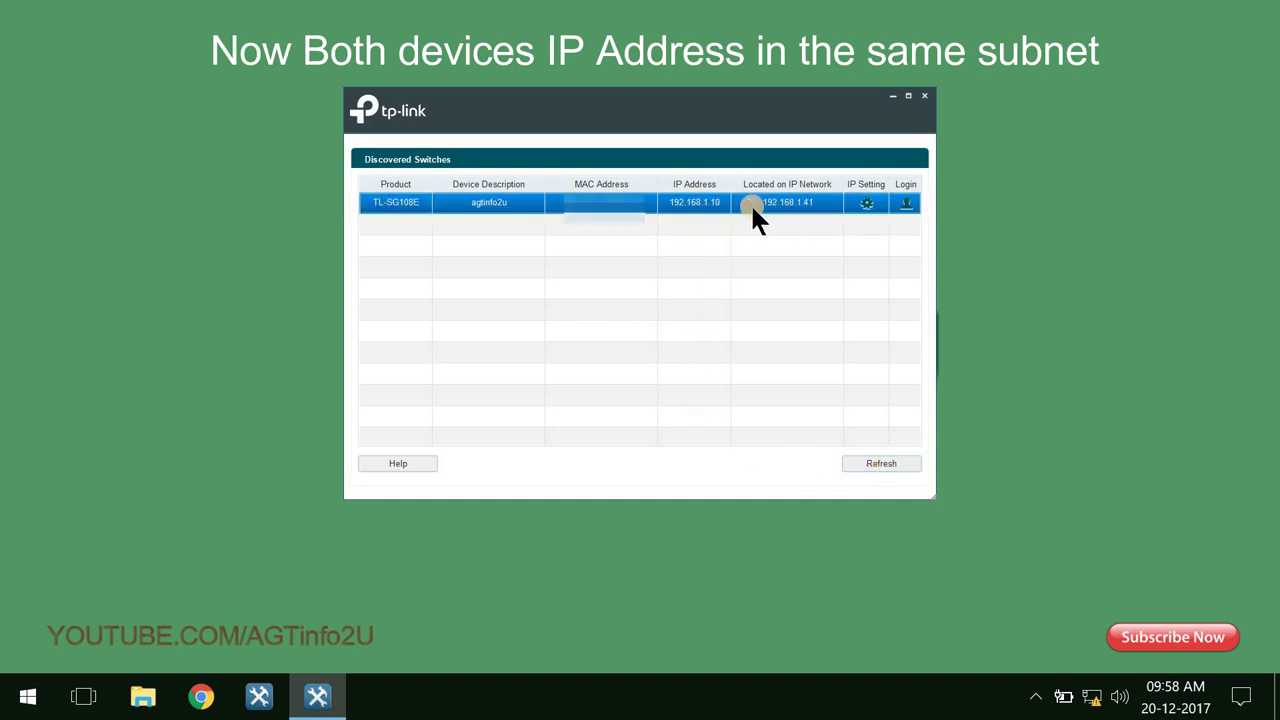
{"action": "left_click", "coordinate": [906, 203]}
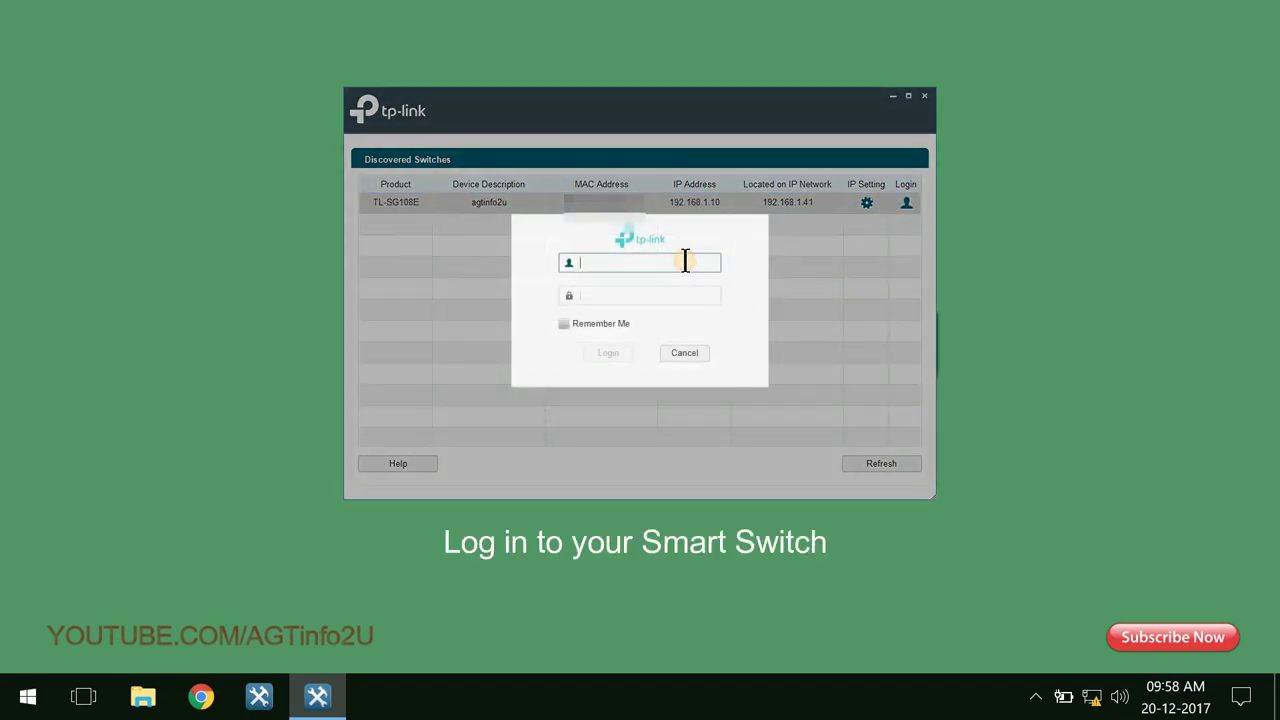
{"action": "type", "text": "admin"}
{"action": "key", "text": "Tab"}
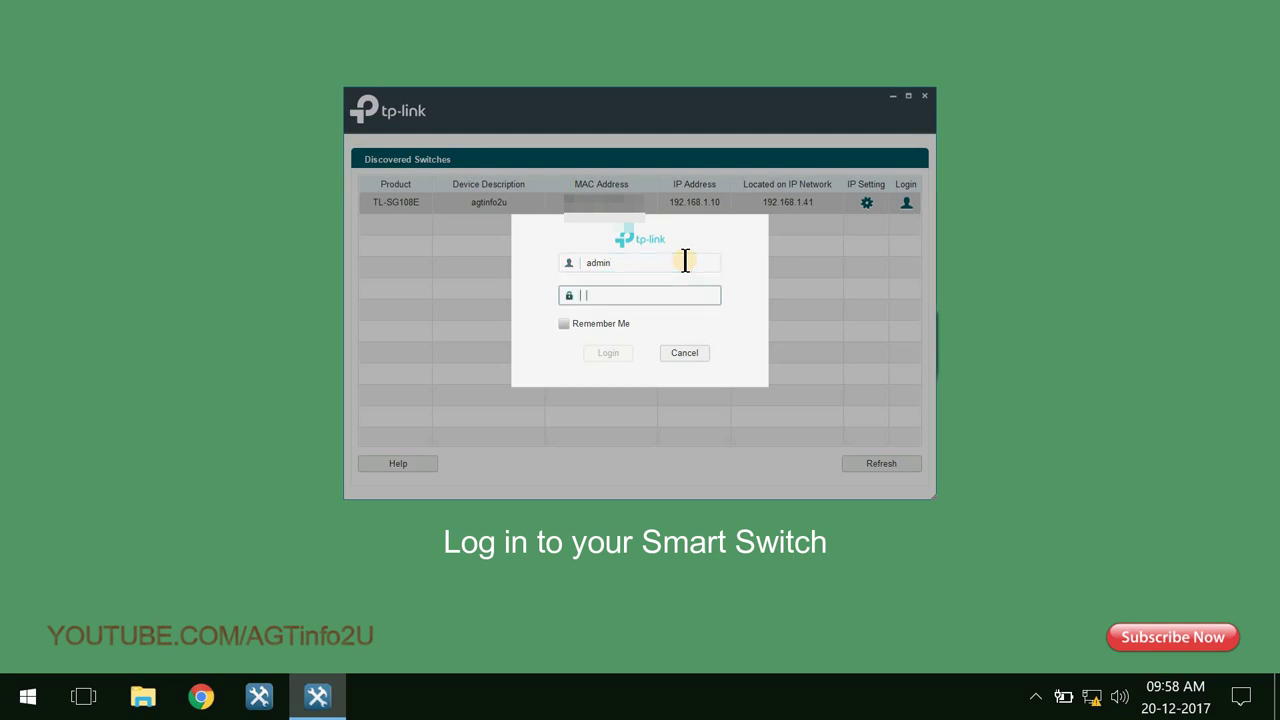
{"action": "type", "text": "admin"}
{"action": "left_click", "coordinate": [625, 356]}
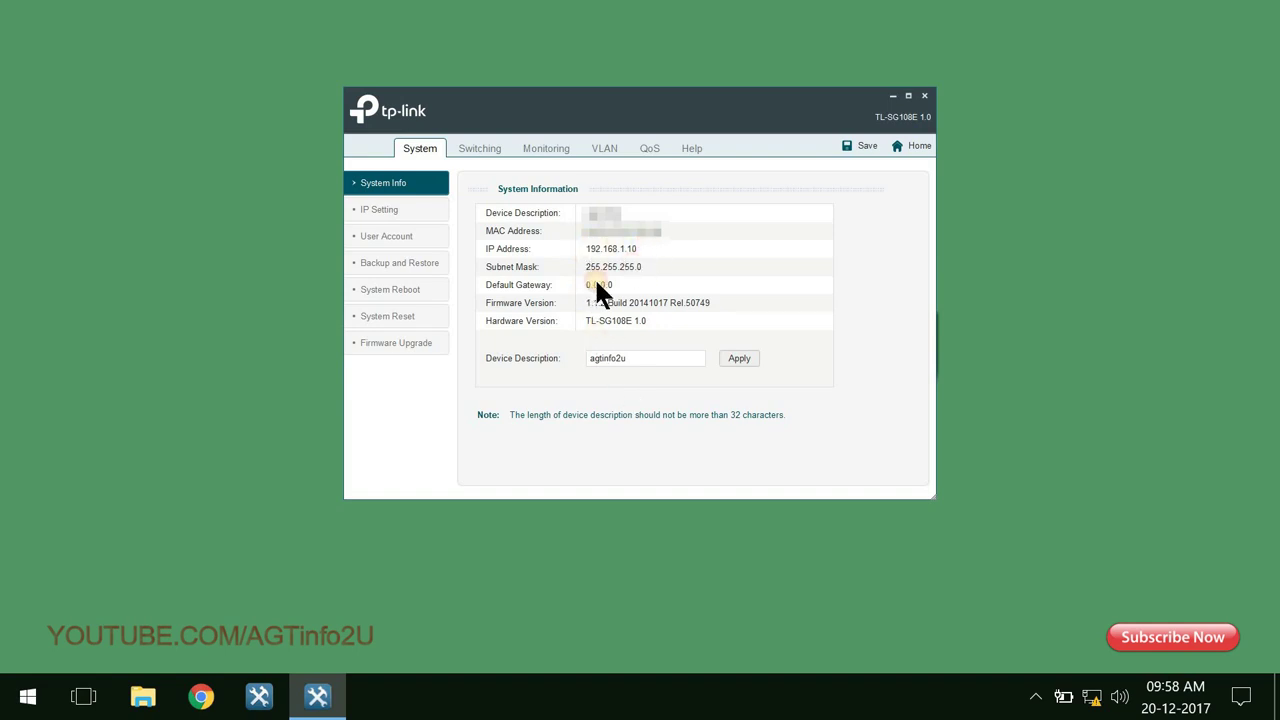
Copy the switch's device description text.
{"action": "left_click", "coordinate": [682, 358]}
{"action": "key", "text": "ctrl+a"}
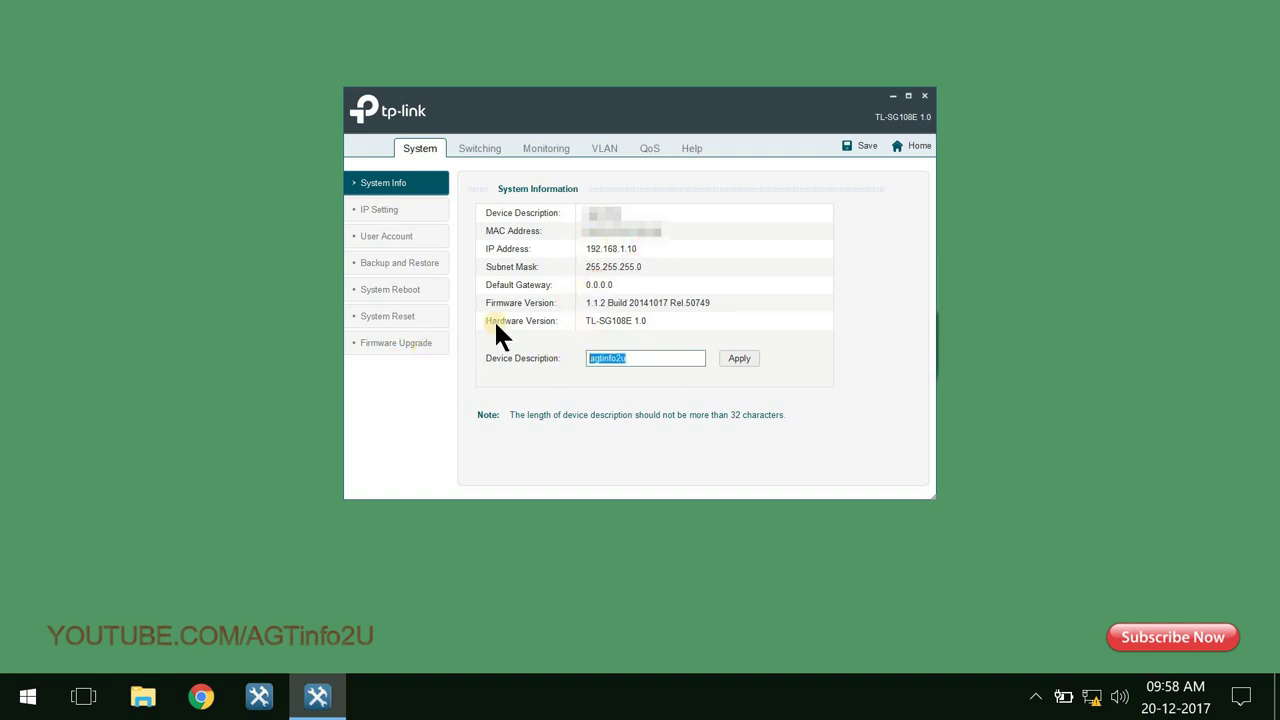
{"action": "key", "text": "ctrl+c"}
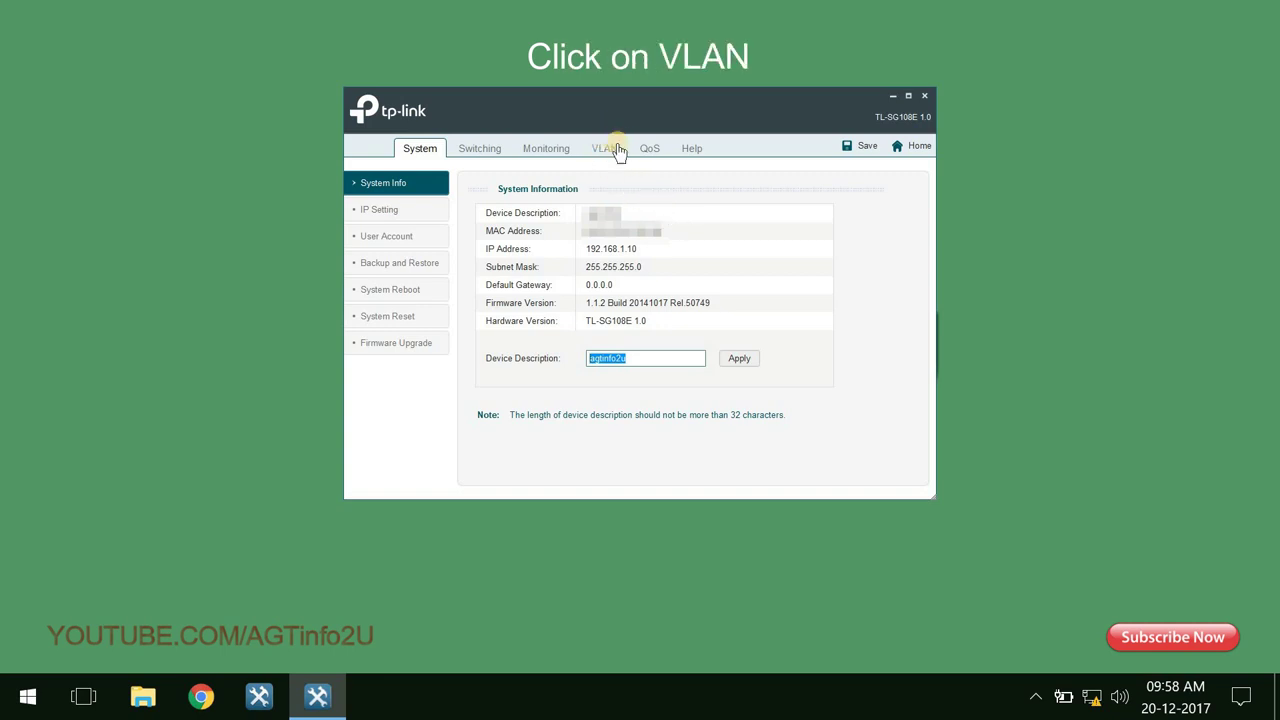
Set 802.1Q VLAN Status to Enable on the 802.1Q VLAN page and confirm it.
{"action": "left_click", "coordinate": [608, 150]}
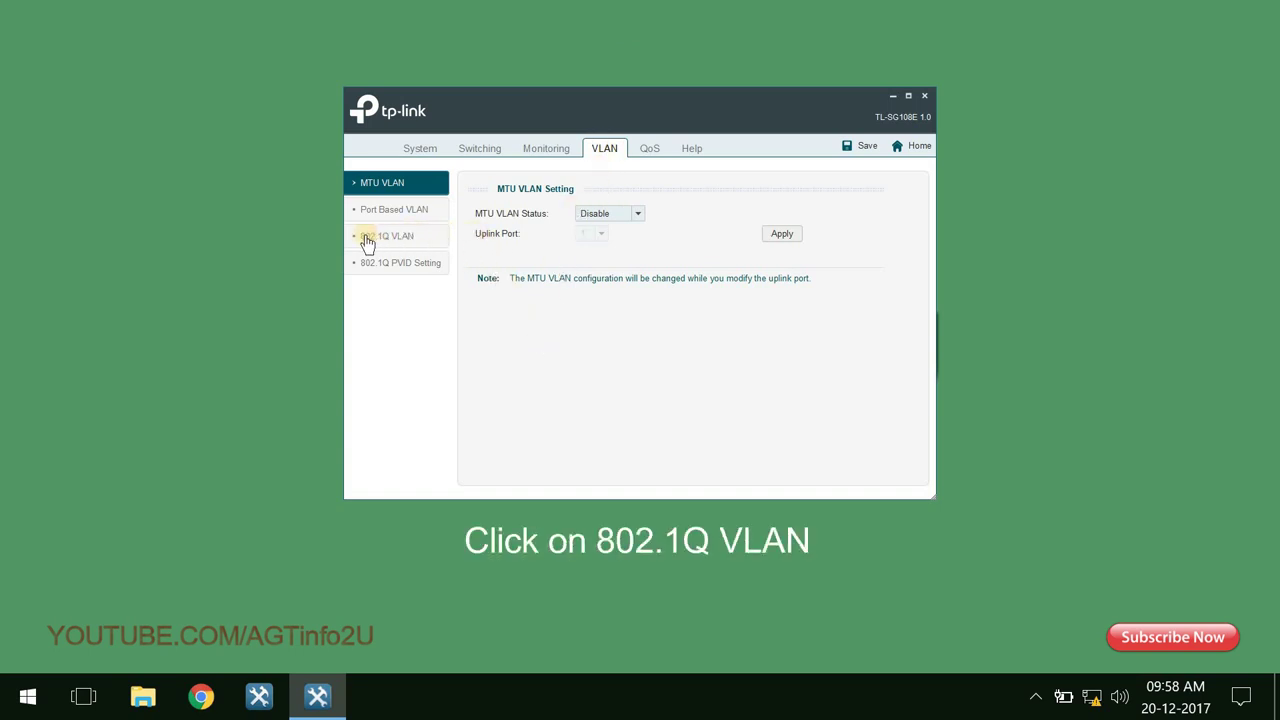
{"action": "left_click", "coordinate": [435, 237]}
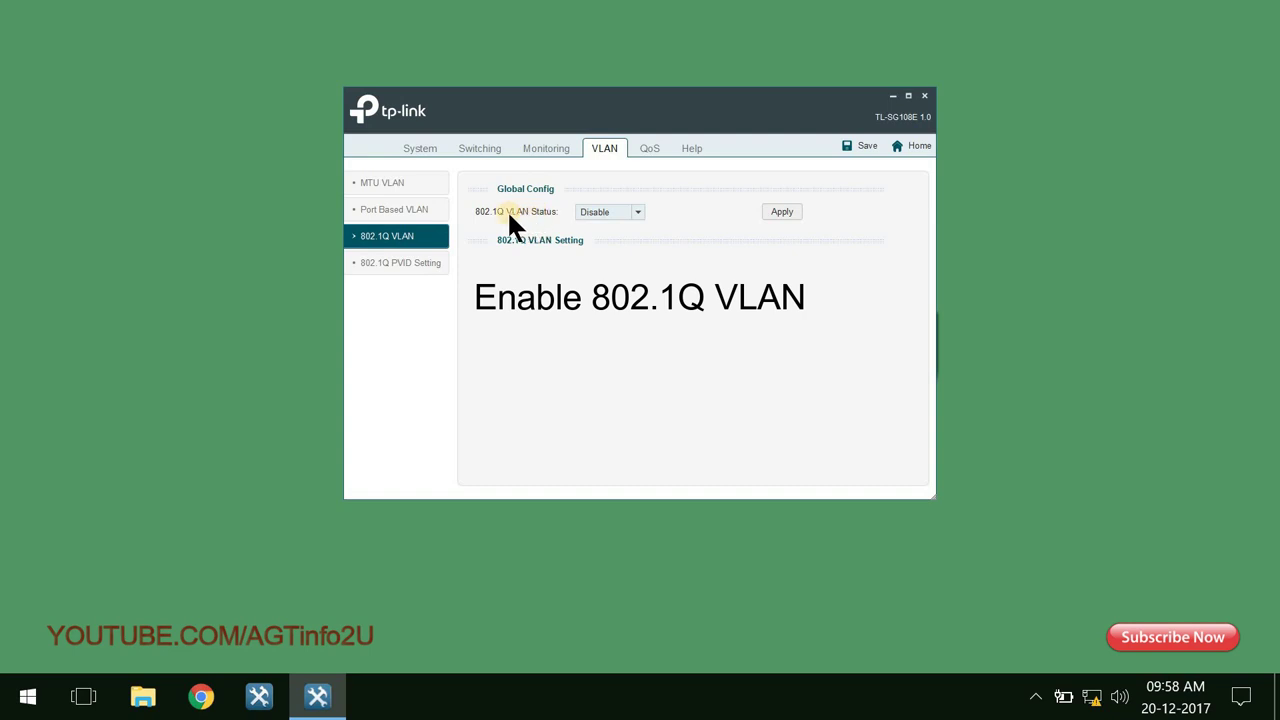
{"action": "left_click", "coordinate": [639, 212]}
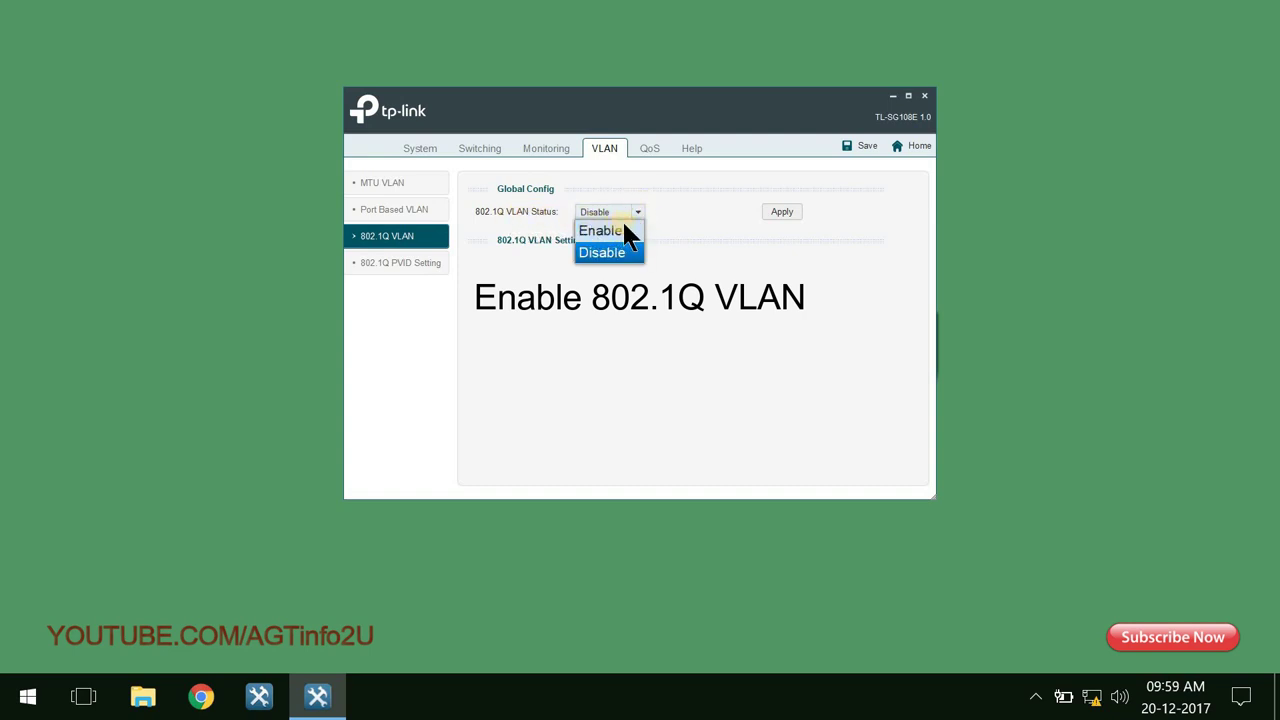
{"action": "left_click", "coordinate": [633, 230]}
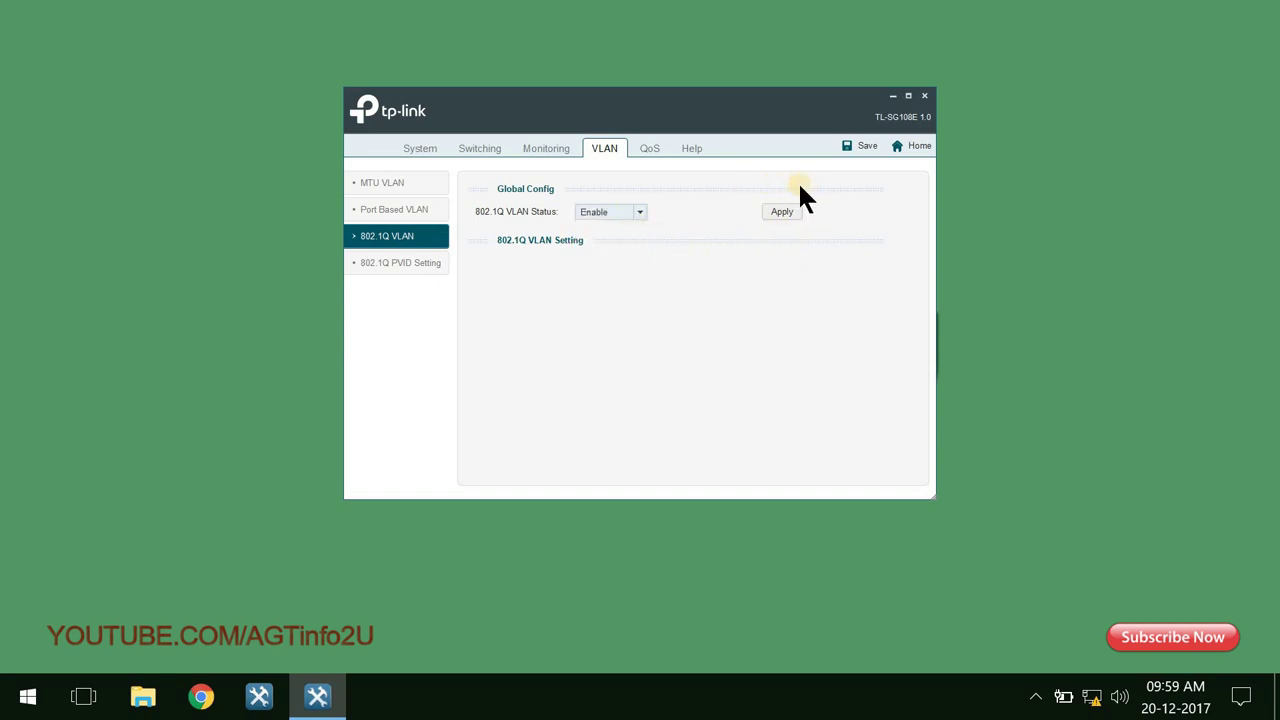
{"action": "left_click", "coordinate": [782, 212]}
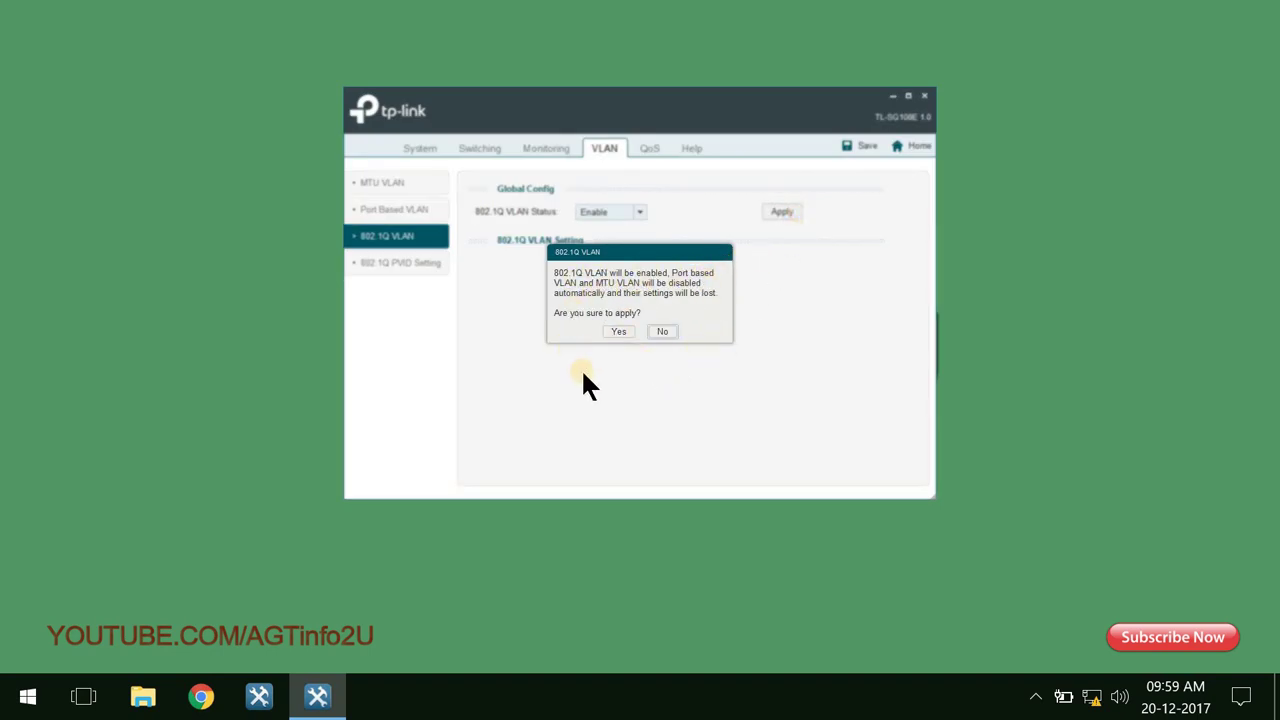
{"action": "left_click", "coordinate": [633, 334]}
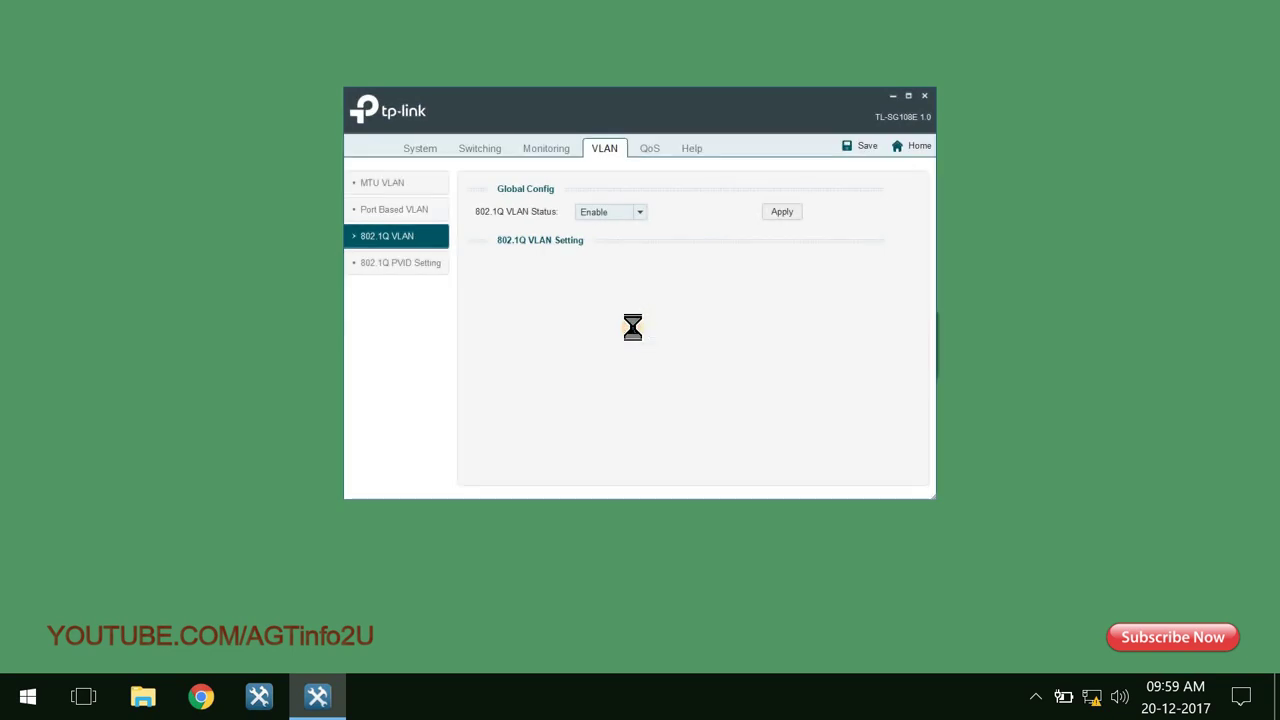
{"action": "left_click", "coordinate": [636, 332]}
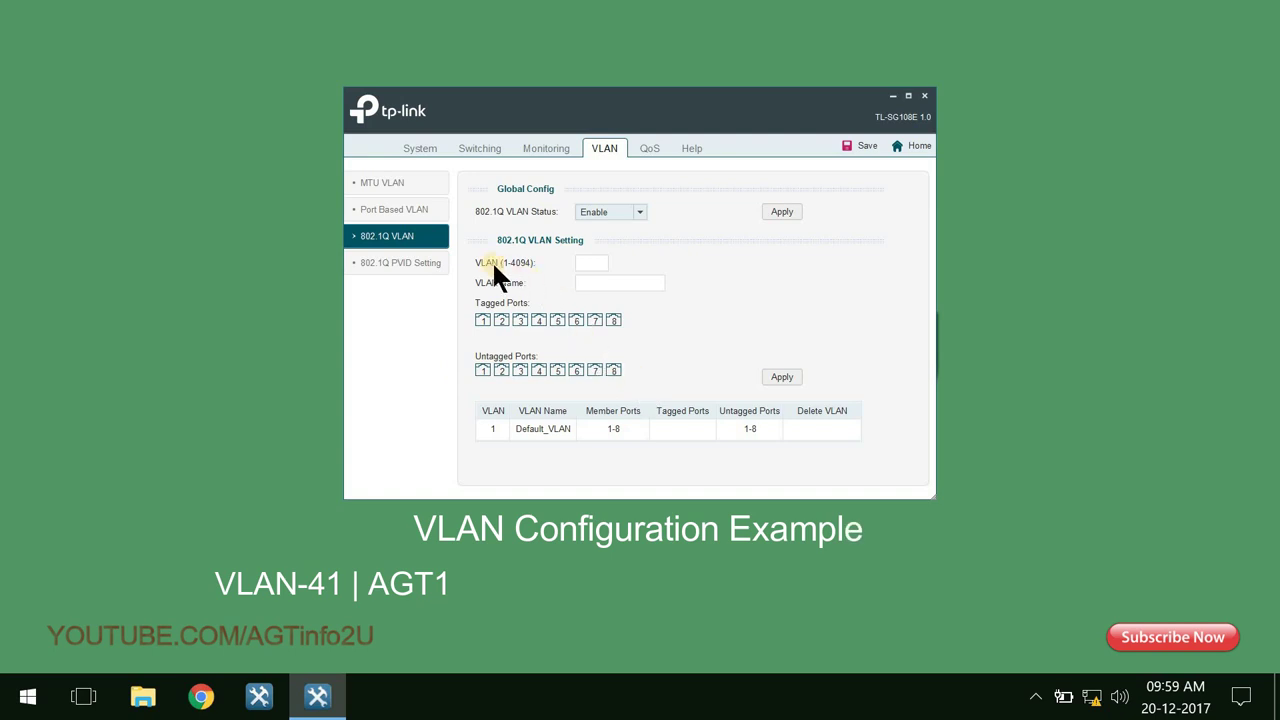
Enter VLAN ID 41 named AGT1 and mark ports 1–3 as untagged members.
{"action": "left_click", "coordinate": [584, 263]}
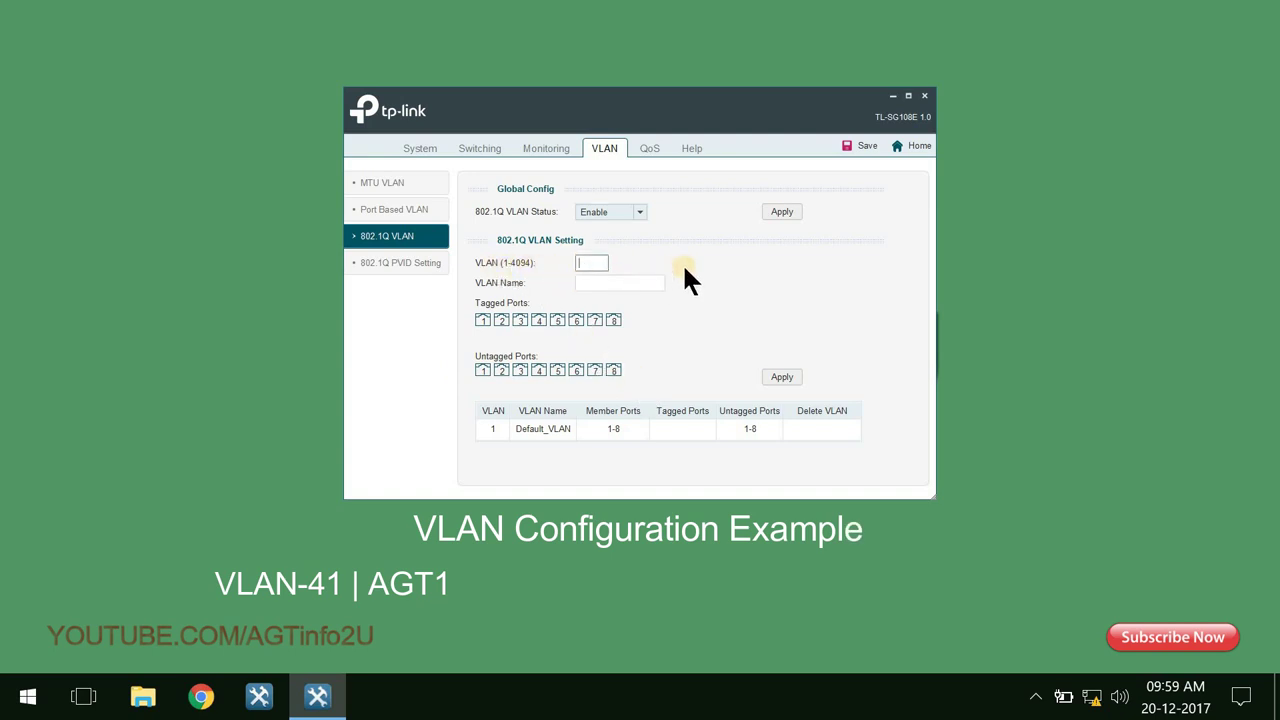
{"action": "type", "text": "41"}
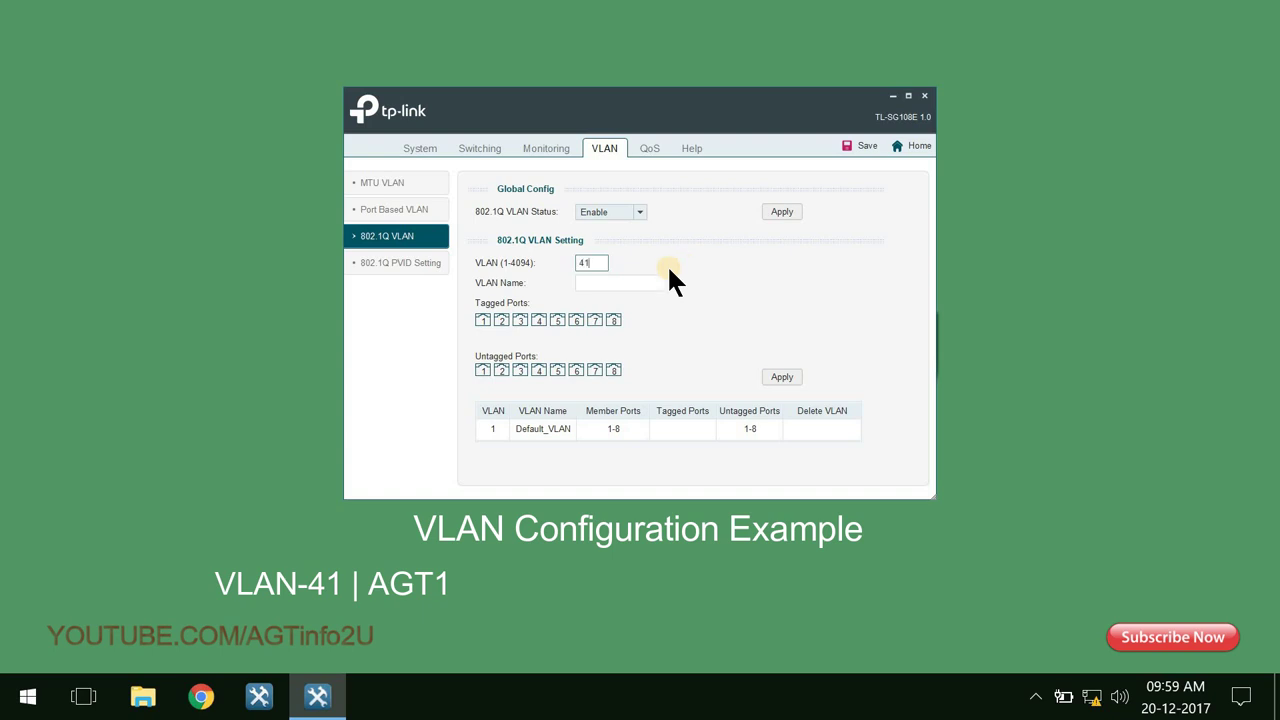
{"action": "left_click", "coordinate": [637, 286]}
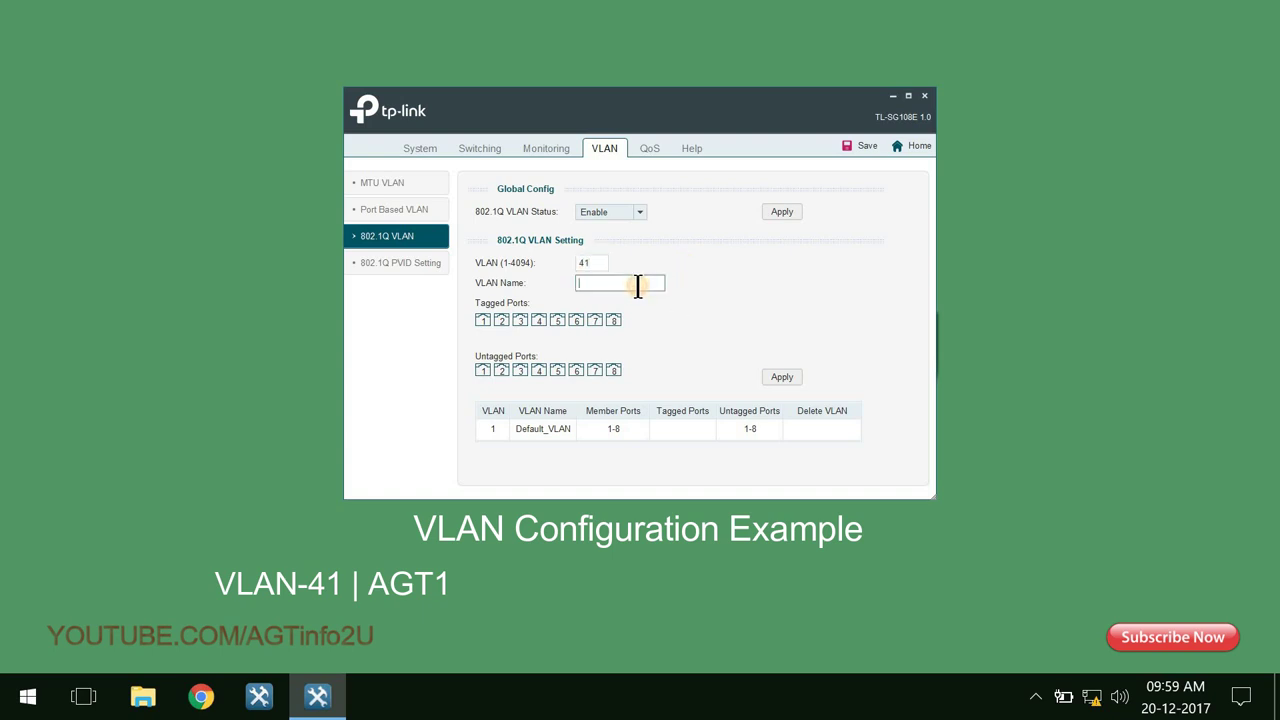
{"action": "type", "text": "AGT1"}
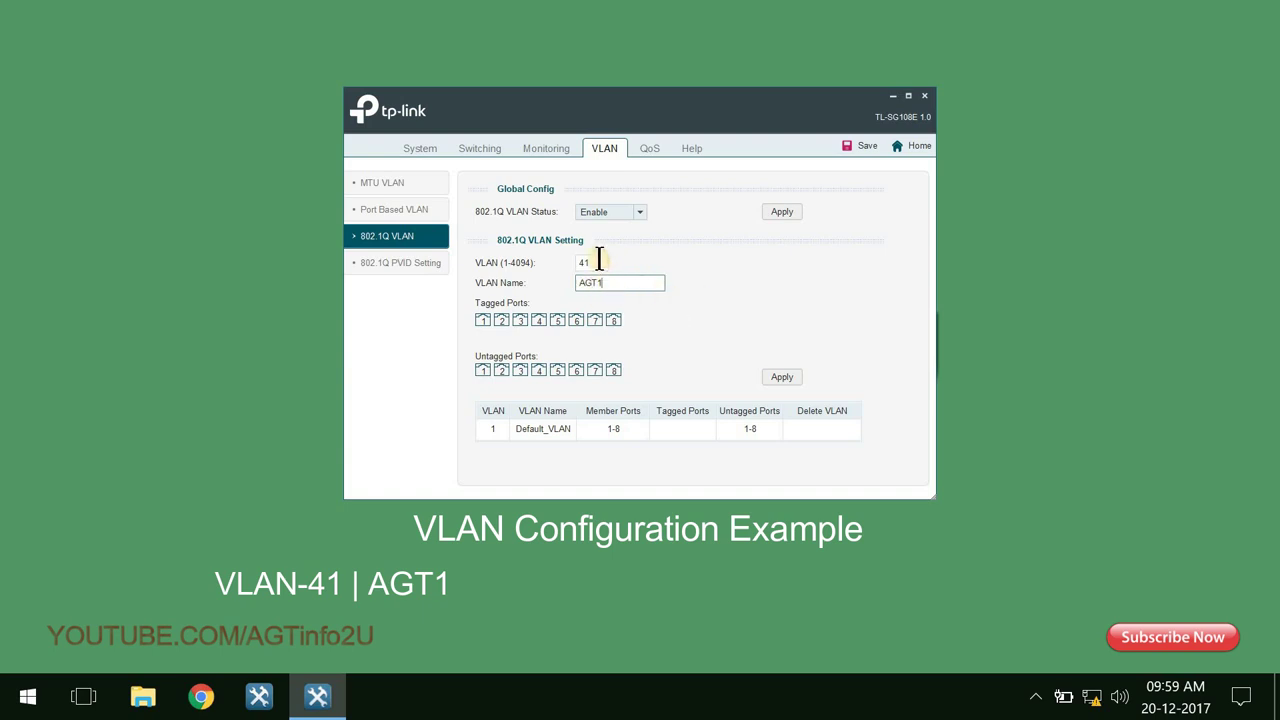
{"action": "left_click_drag", "start_coordinate": [617, 282], "coordinate": [567, 283]}
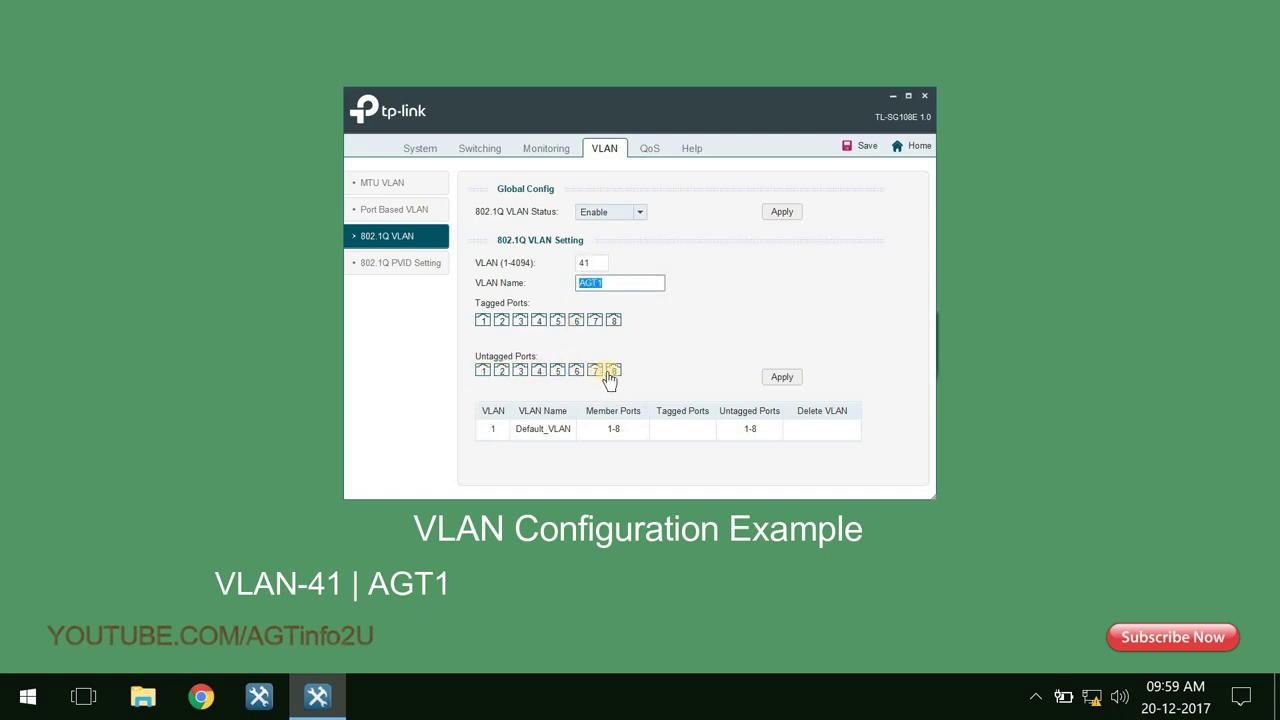
{"action": "left_click", "coordinate": [482, 371]}
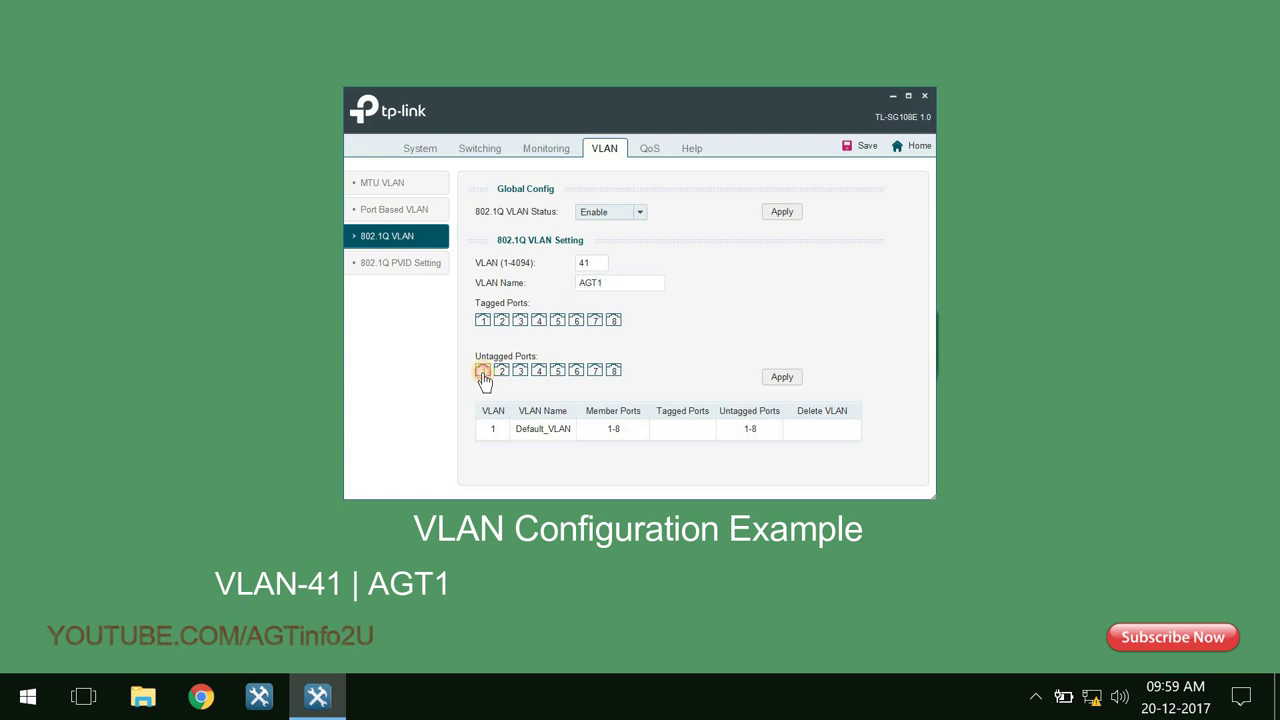
{"action": "left_click", "coordinate": [502, 371]}
Apply and confirm VLAN 41, then select its ID in the VLAN ID field to replace it.
{"action": "left_click", "coordinate": [795, 378]}
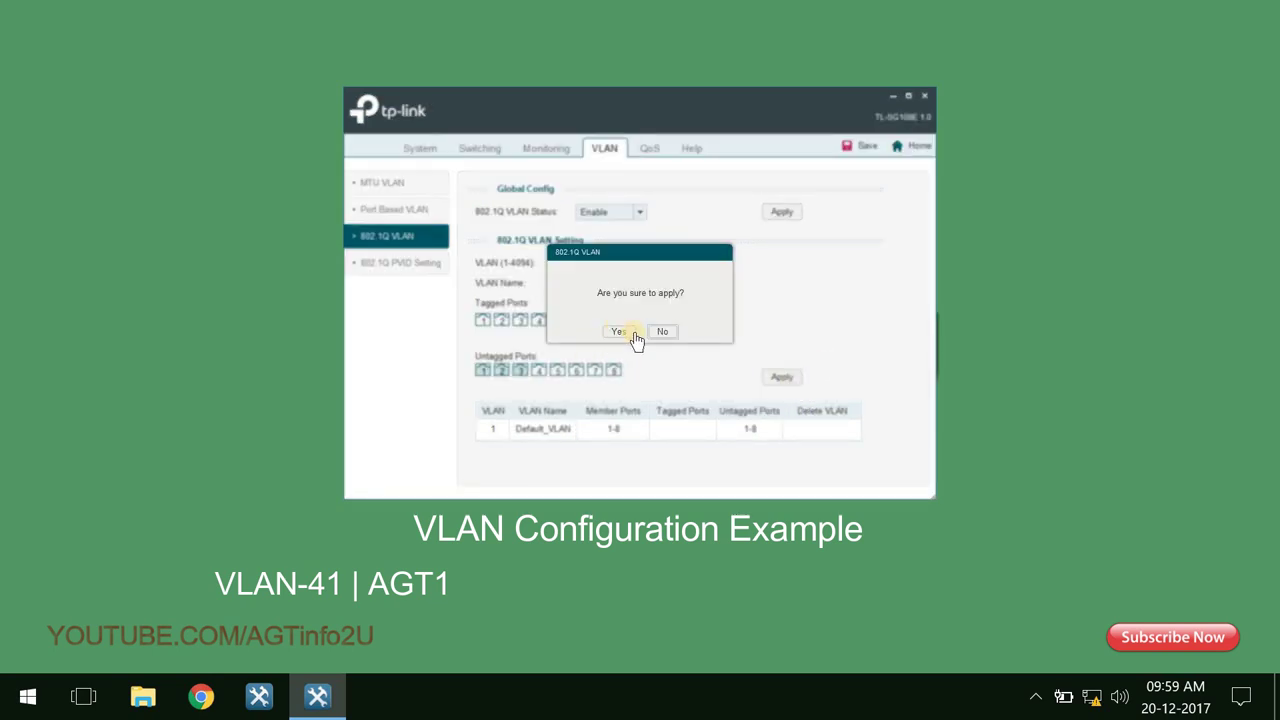
{"action": "left_click", "coordinate": [620, 332]}
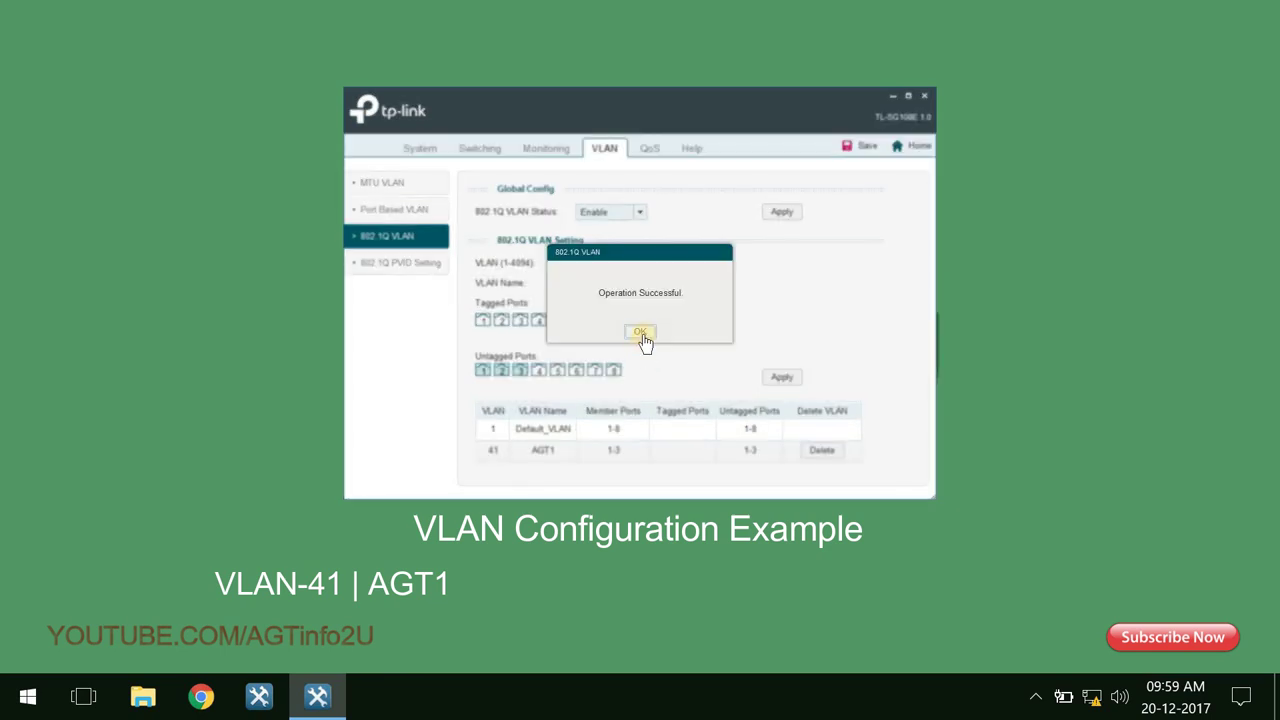
{"action": "left_click", "coordinate": [640, 332]}
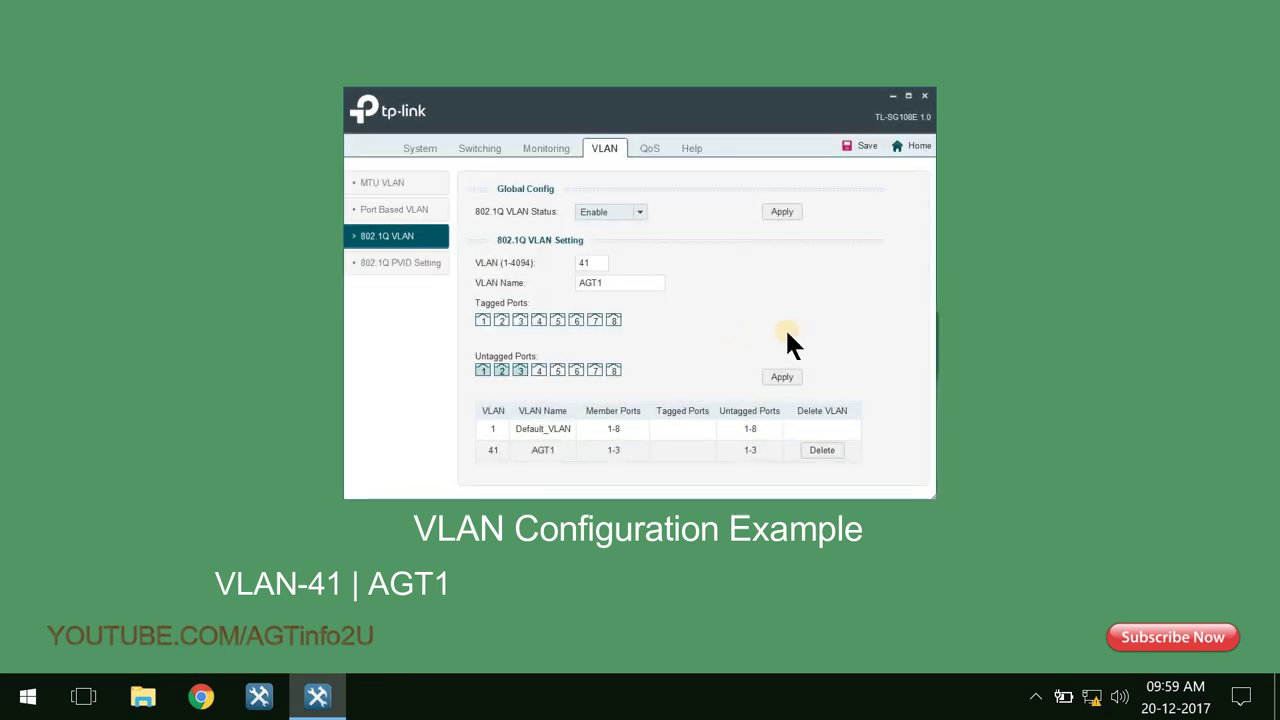
{"action": "left_click", "coordinate": [490, 449]}
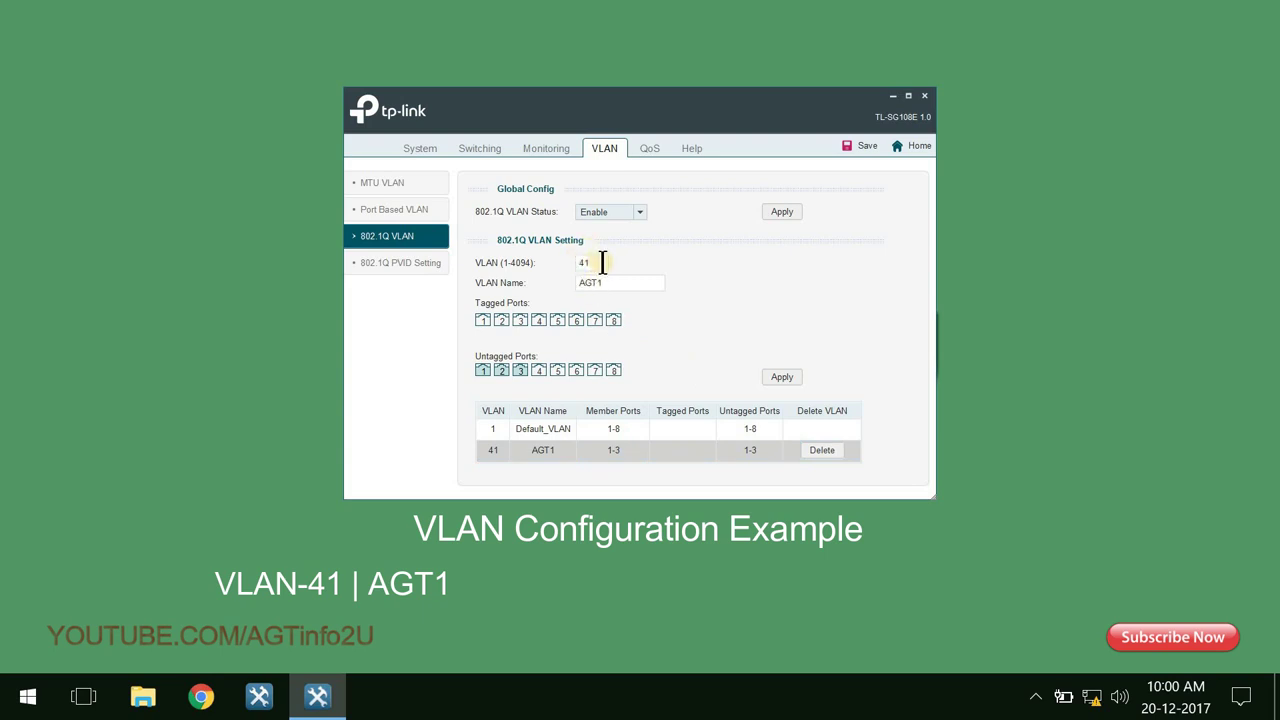
{"action": "left_click_drag", "start_coordinate": [591, 263], "coordinate": [562, 266]}
Enter VLAN ID 42 named AGT2 with untagged ports 1, 4 and 5.
{"action": "type", "text": "42"}
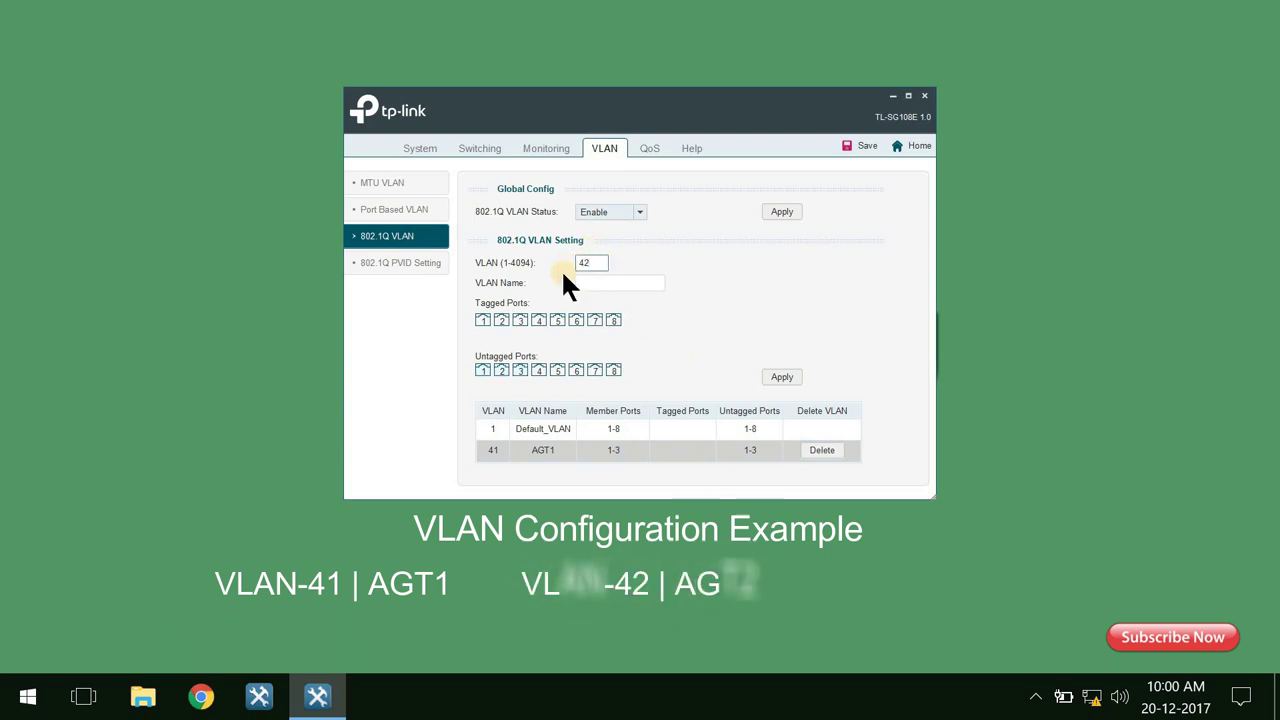
{"action": "left_click", "coordinate": [657, 288]}
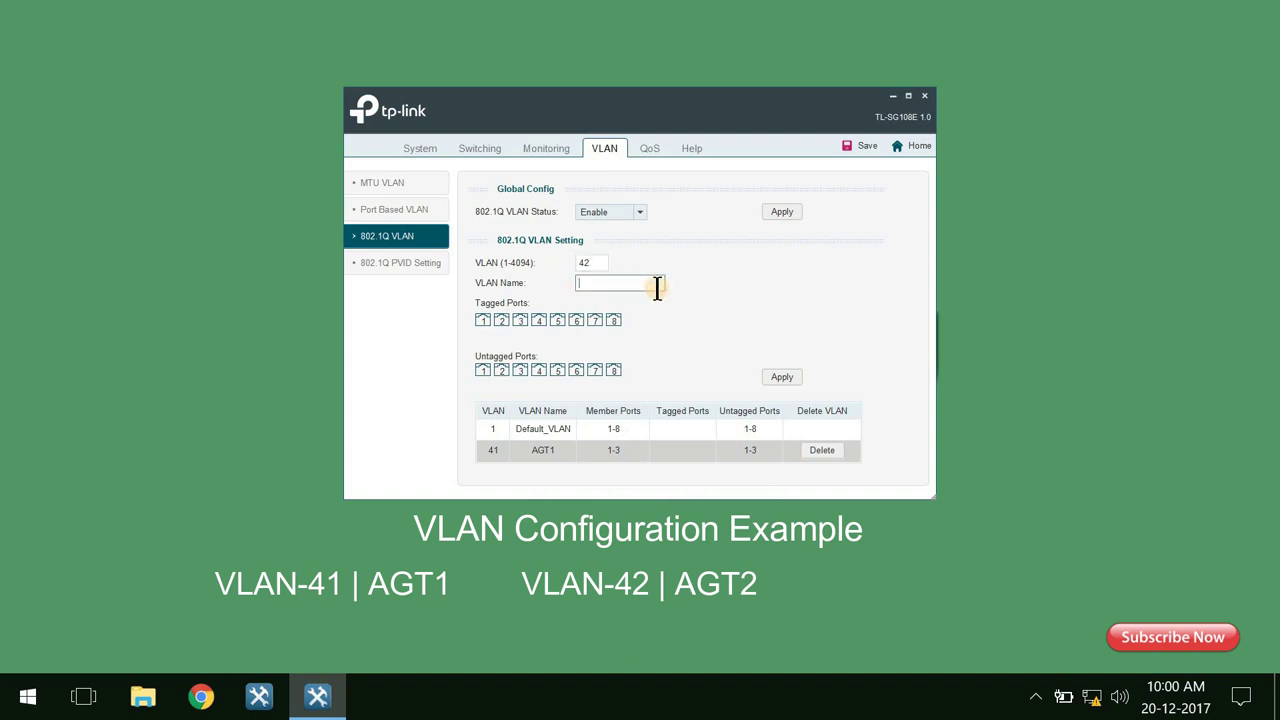
{"action": "type", "text": "AGT2"}
{"action": "left_click", "coordinate": [483, 373]}
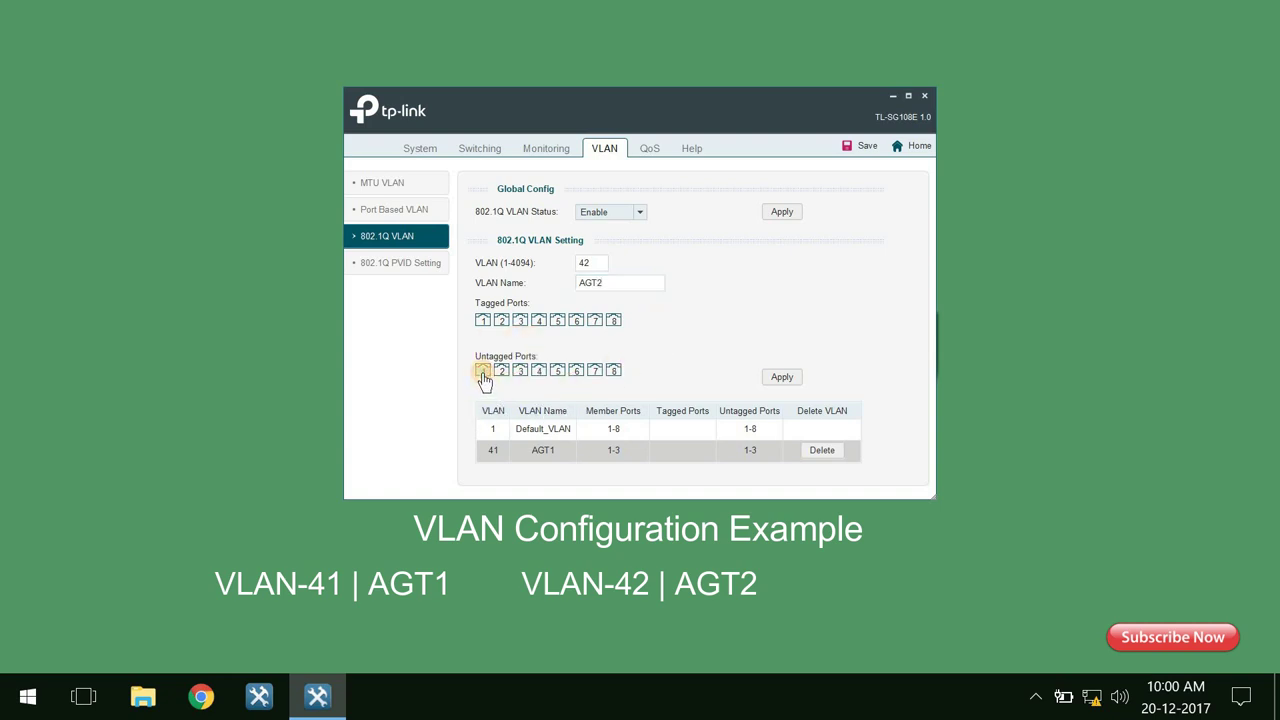
{"action": "left_click", "coordinate": [539, 374]}
{"action": "left_click", "coordinate": [558, 372]}
Adjust the VLAN ID field and port 1 selection, then apply and confirm VLAN 42.
{"action": "left_click_drag", "start_coordinate": [626, 284], "coordinate": [552, 267]}
{"action": "double_click", "coordinate": [594, 262]}
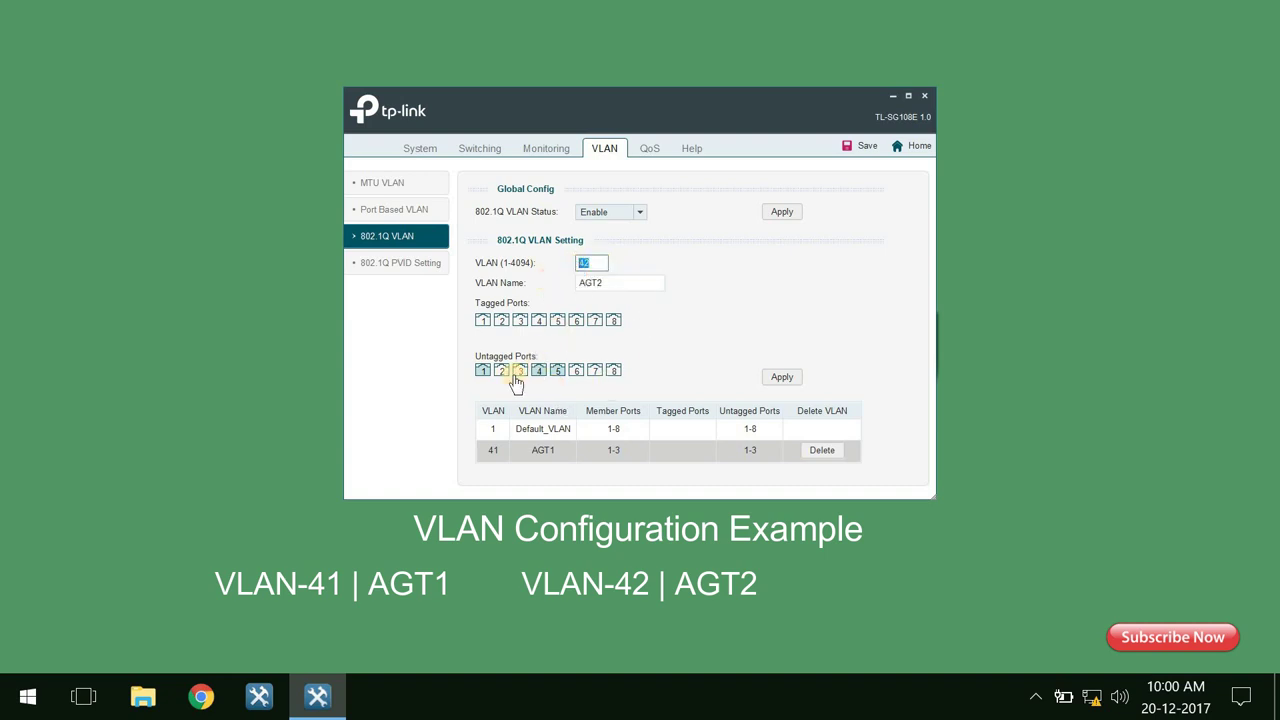
{"action": "left_click", "coordinate": [482, 371]}
{"action": "left_click", "coordinate": [793, 376]}
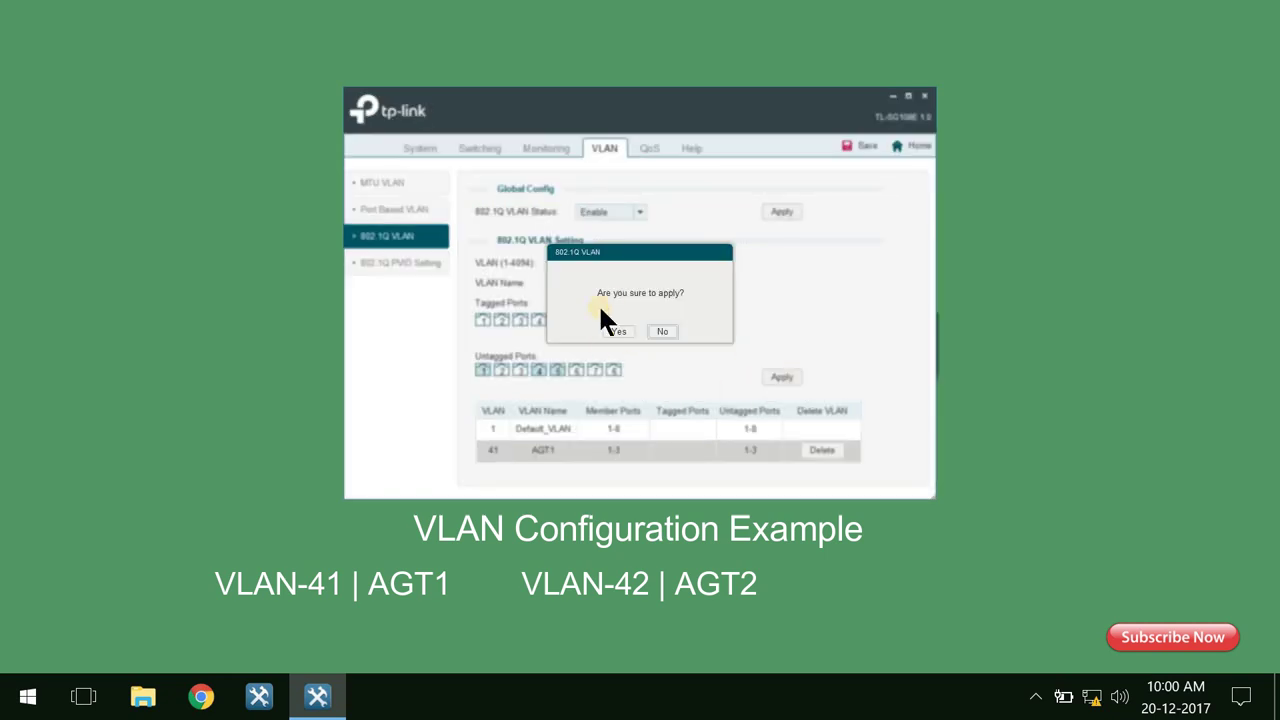
{"action": "left_click", "coordinate": [616, 331]}
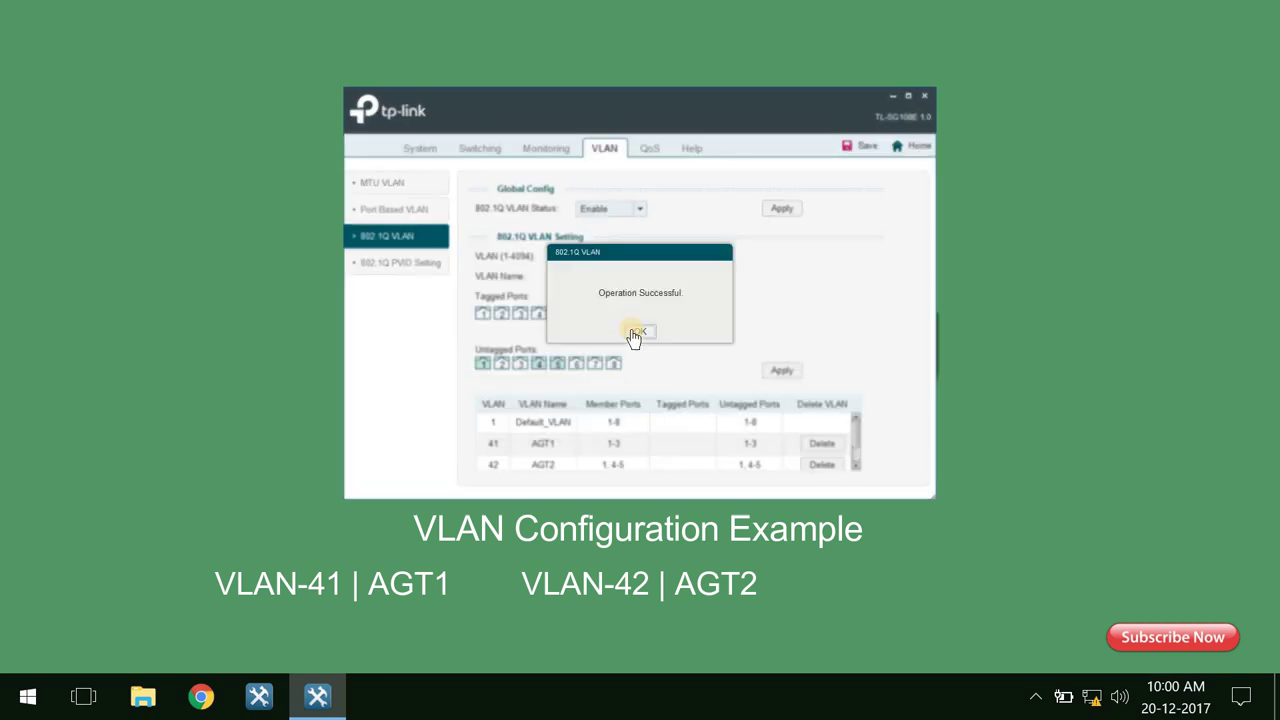
{"action": "left_click", "coordinate": [634, 333]}
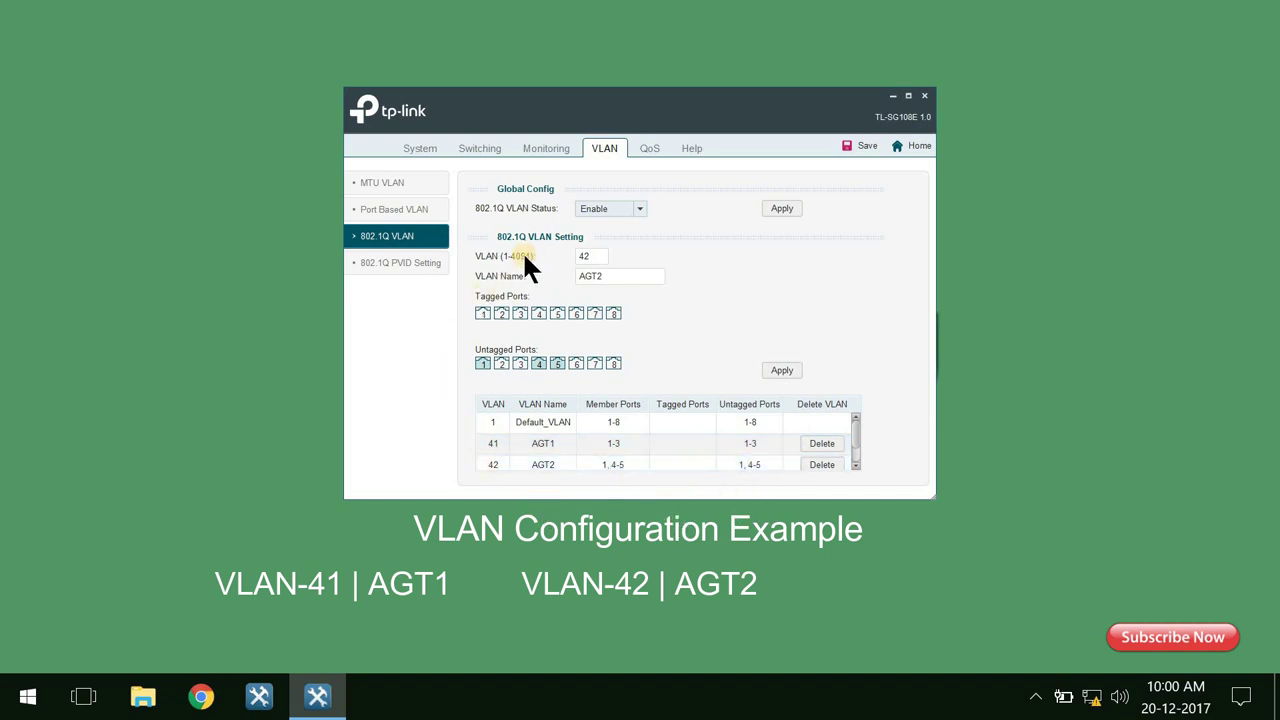
Enter VLAN ID 43 named AGT3 with untagged ports 1, 6, 7 and 8.
{"action": "double_click", "coordinate": [585, 256]}
{"action": "type", "text": "43"}
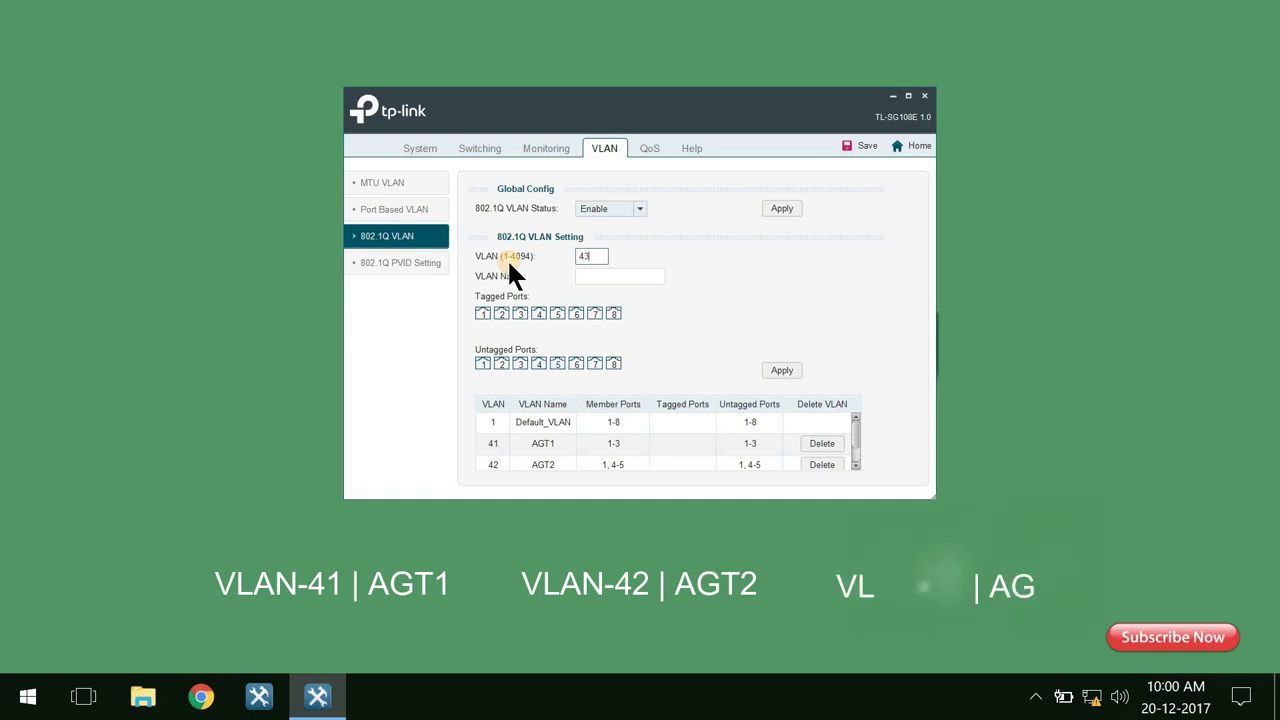
{"action": "left_click", "coordinate": [626, 276]}
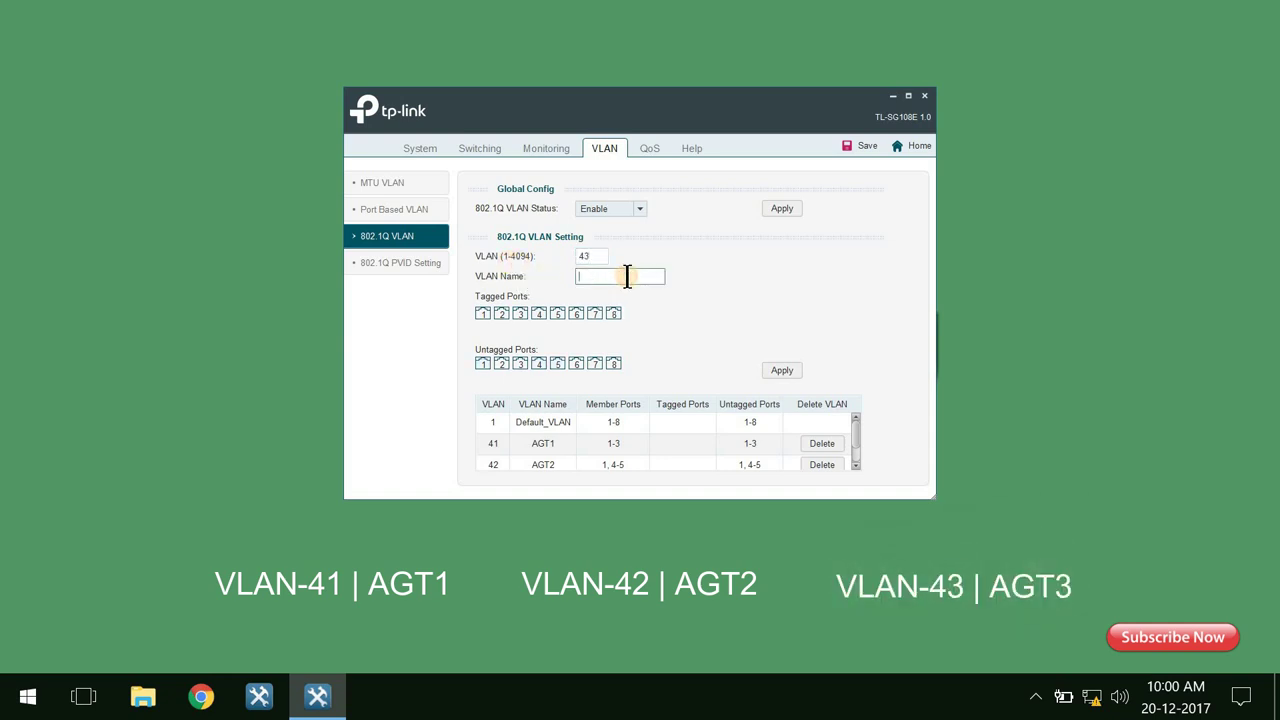
{"action": "type", "text": "AGT3"}
{"action": "left_click", "coordinate": [482, 365]}
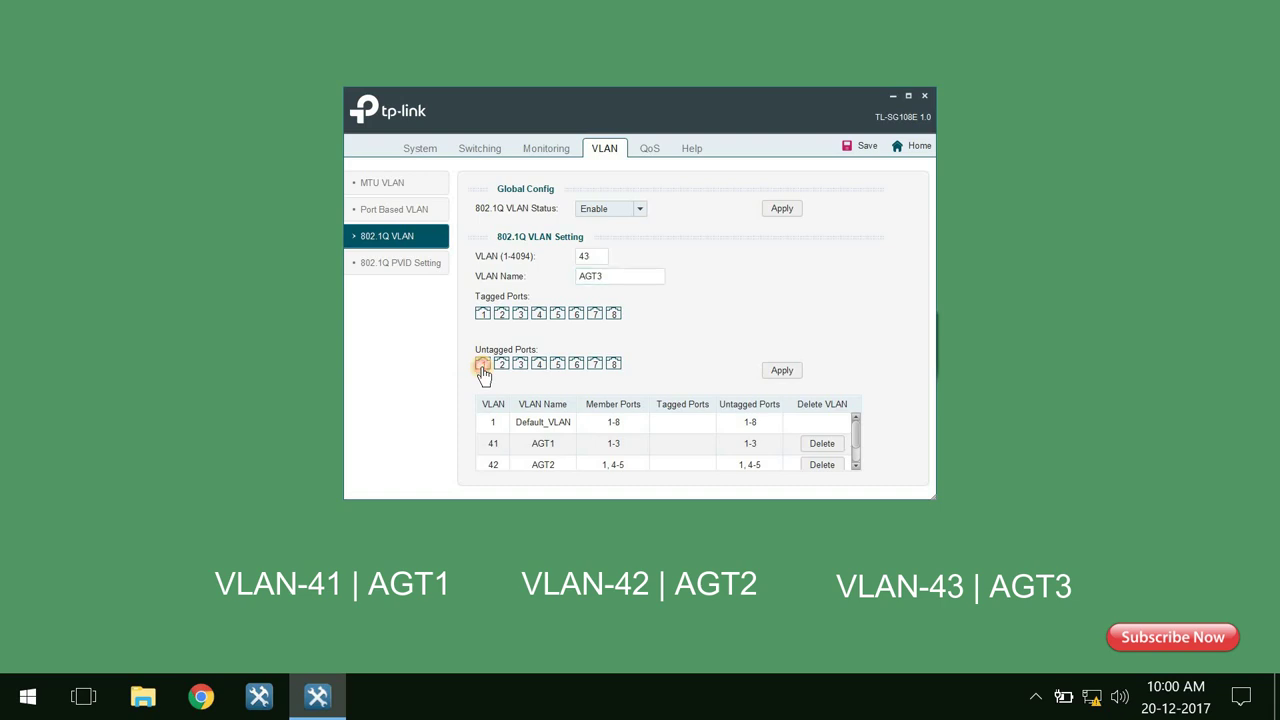
{"action": "left_click", "coordinate": [578, 365]}
{"action": "left_click", "coordinate": [598, 365]}
{"action": "left_click", "coordinate": [613, 365]}
Apply and confirm the new VLAN 43.
{"action": "left_click", "coordinate": [780, 371]}
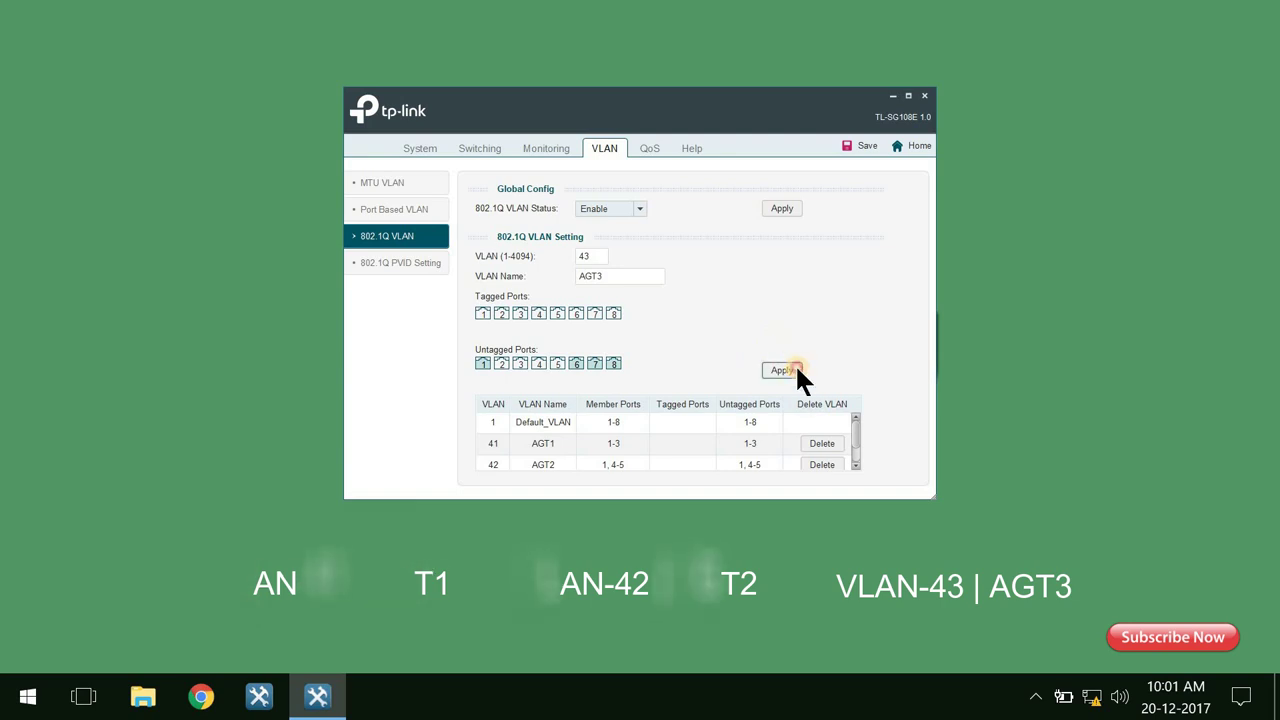
{"action": "left_click", "coordinate": [793, 370]}
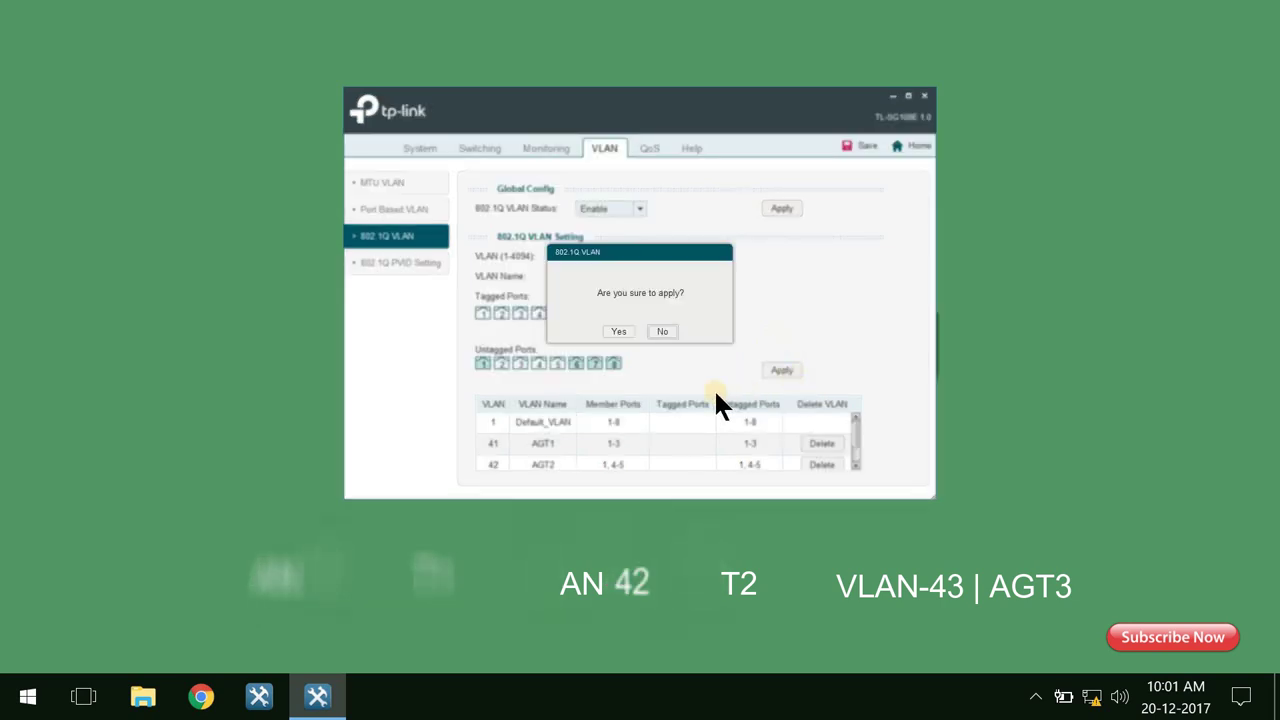
{"action": "left_click", "coordinate": [624, 332]}
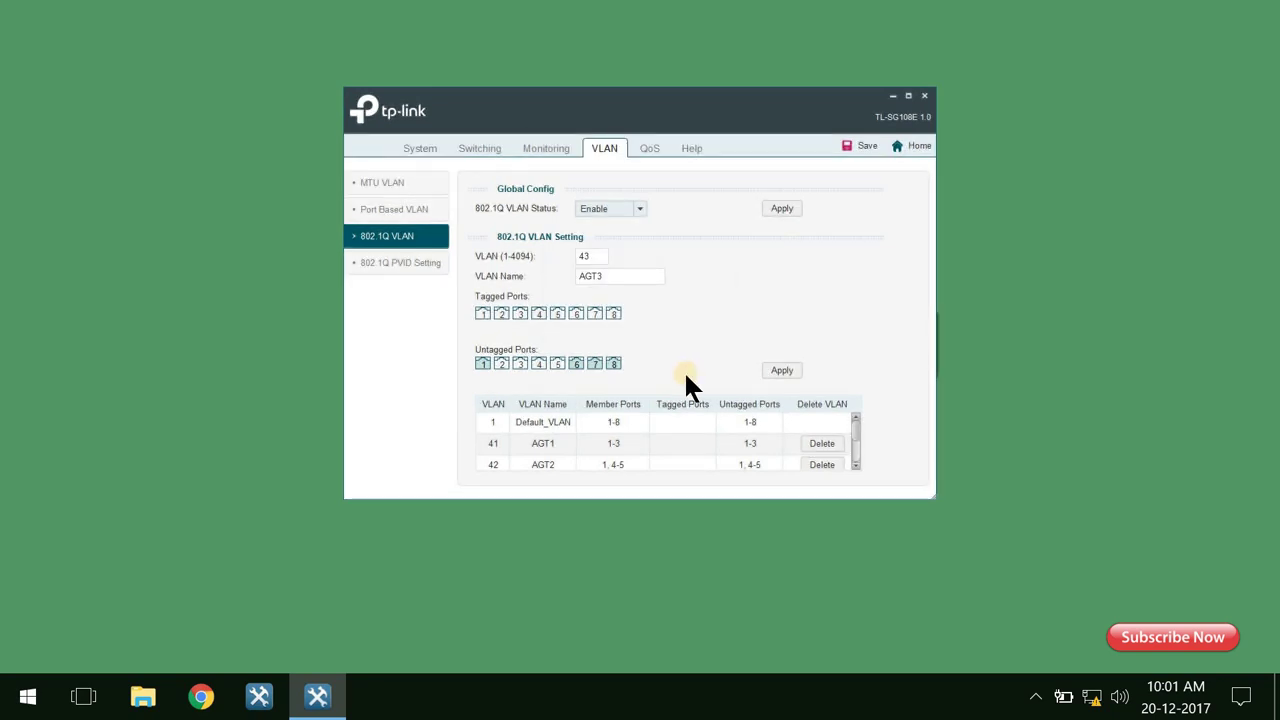
{"action": "left_click", "coordinate": [855, 430]}
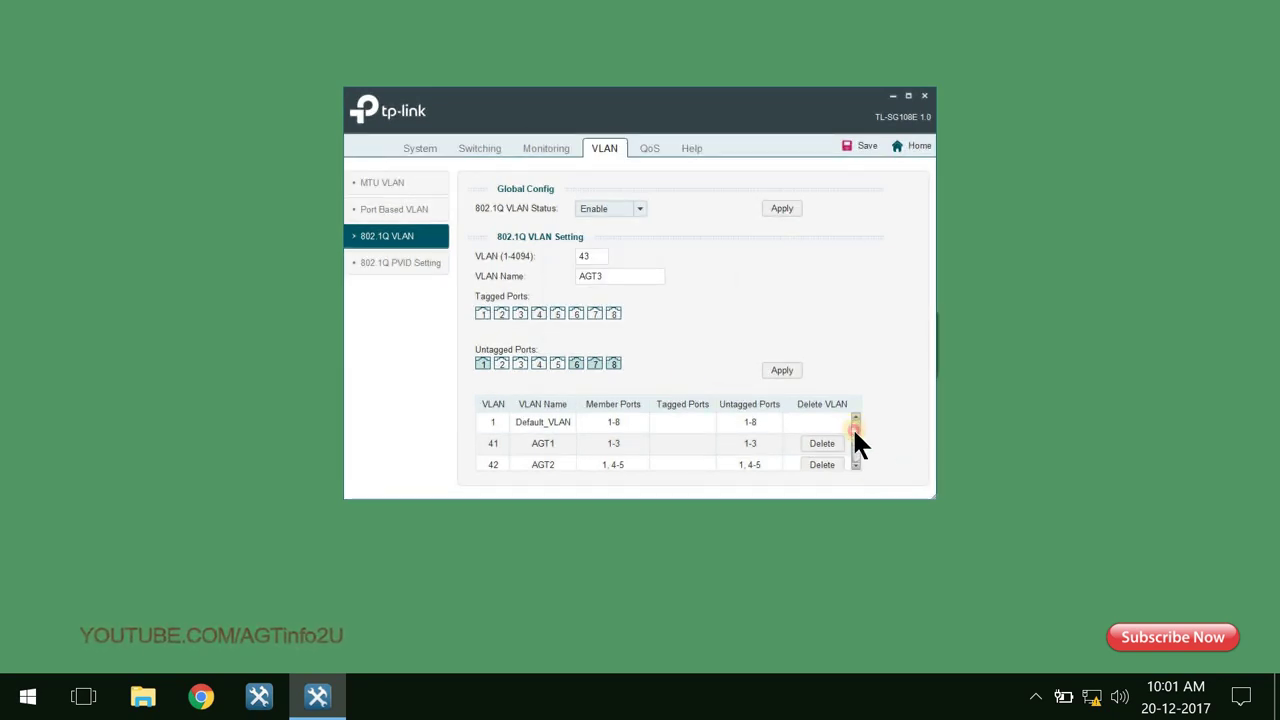
{"action": "left_click_drag", "start_coordinate": [855, 432], "coordinate": [855, 455]}
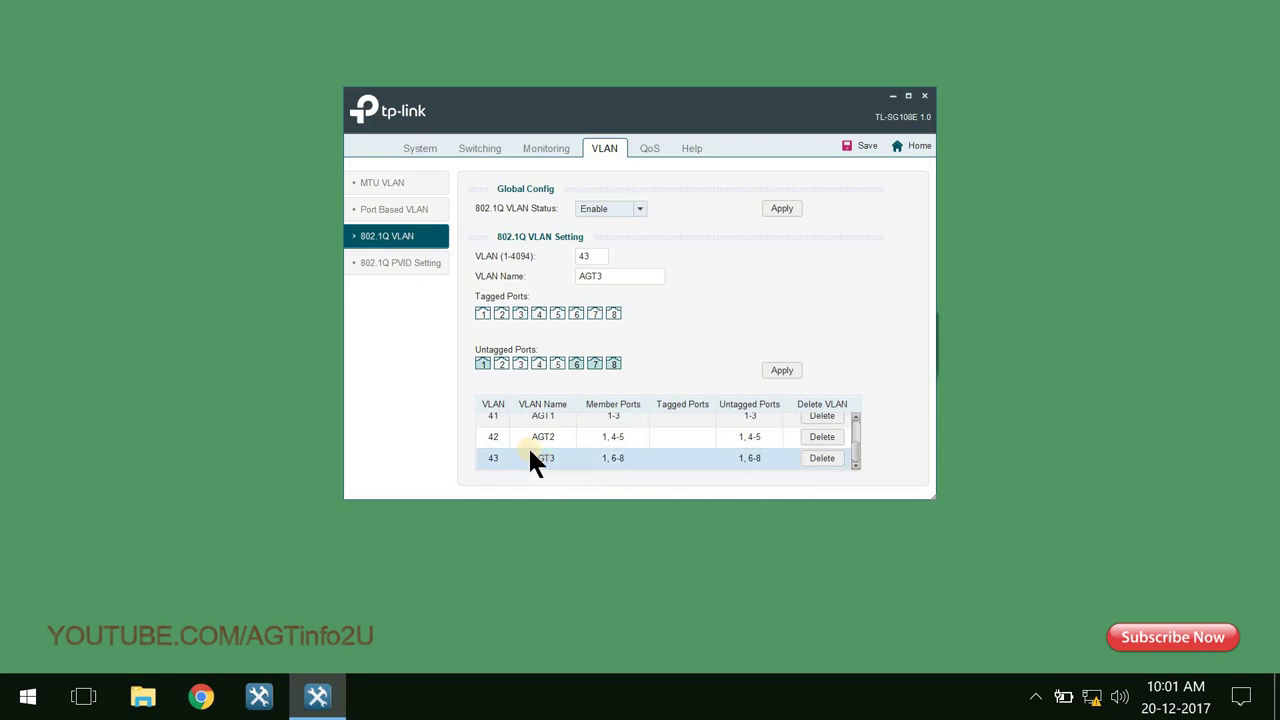
{"action": "left_click", "coordinate": [500, 418]}
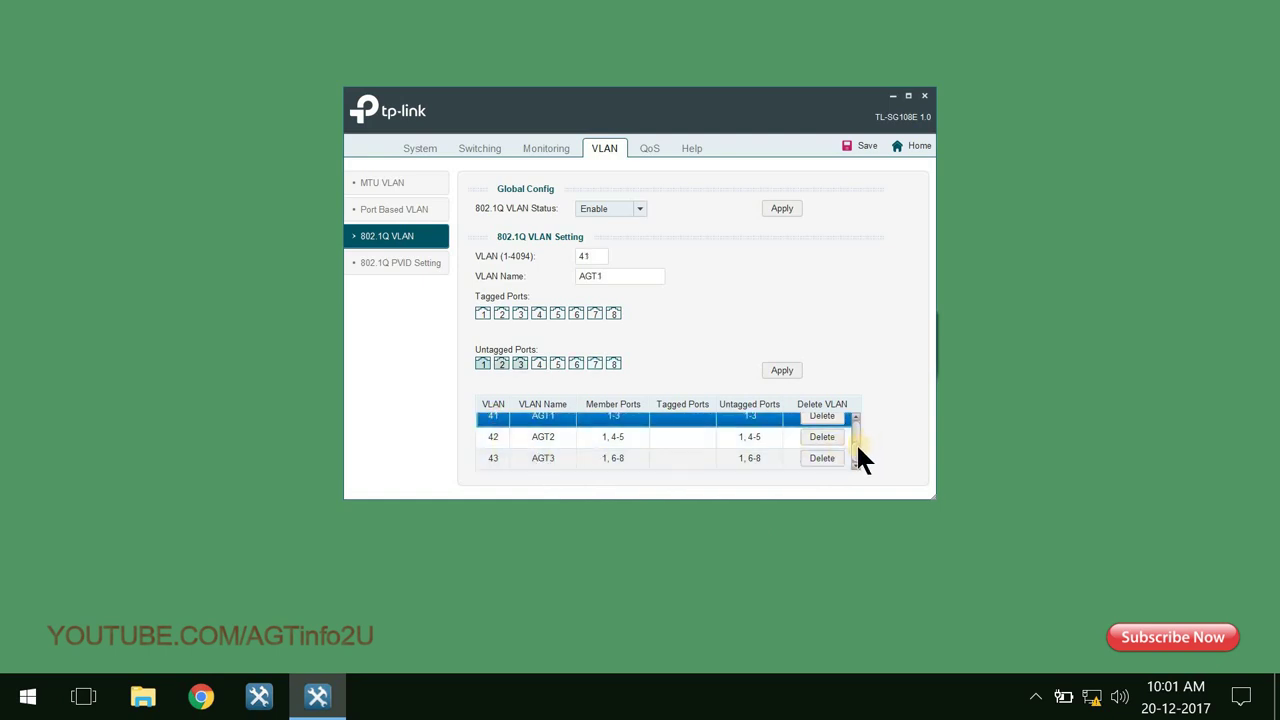
{"action": "left_click_drag", "start_coordinate": [856, 442], "coordinate": [855, 410]}
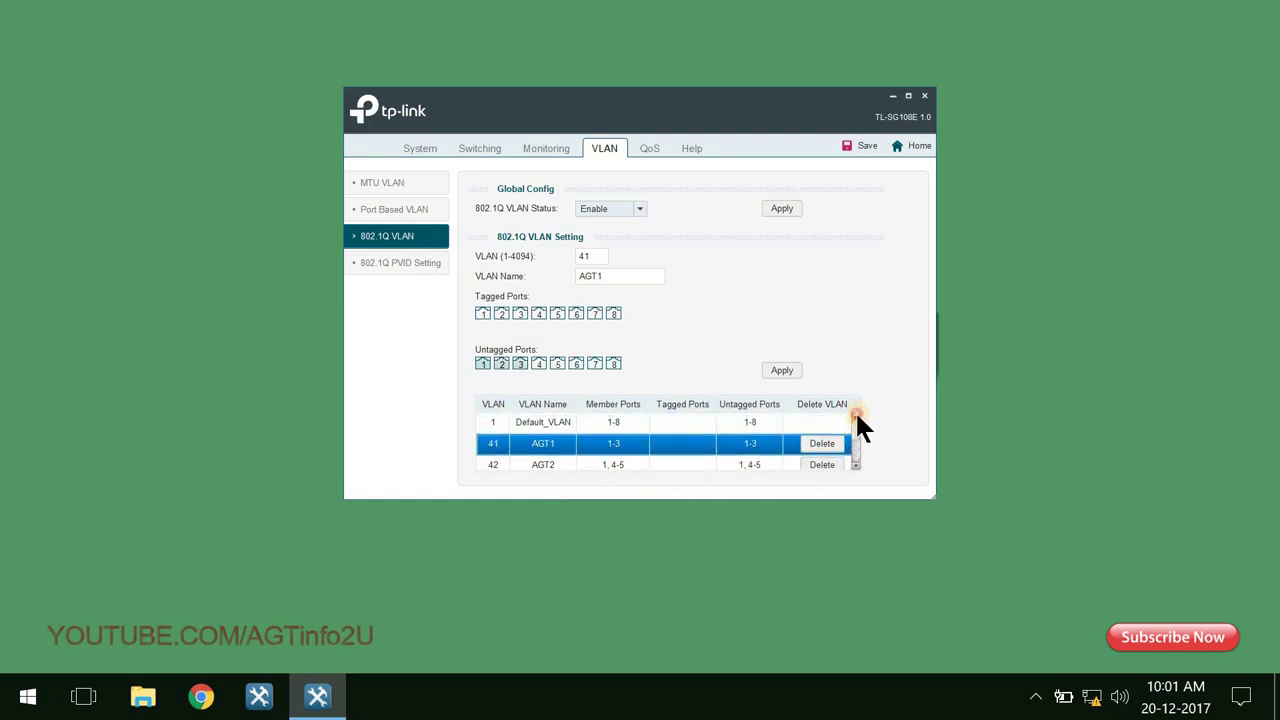
{"action": "left_click", "coordinate": [496, 424]}
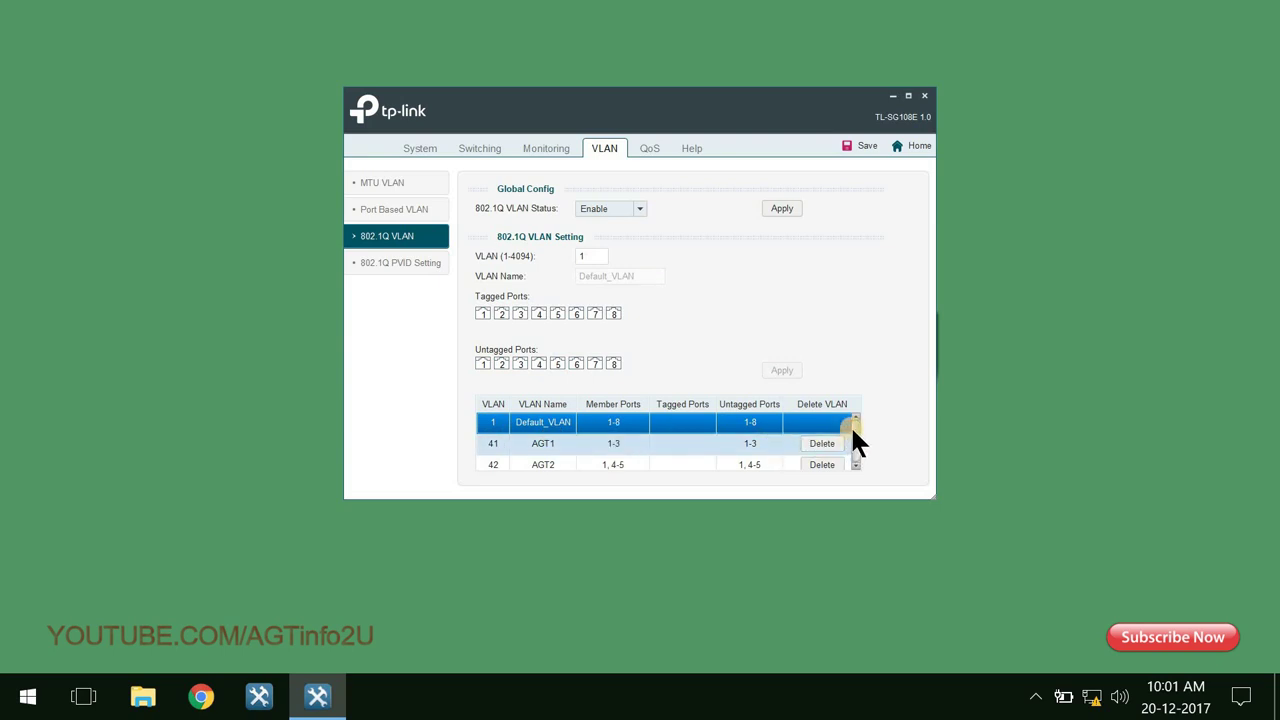
{"action": "left_click_drag", "start_coordinate": [850, 425], "coordinate": [854, 442]}
{"action": "left_click", "coordinate": [497, 426]}
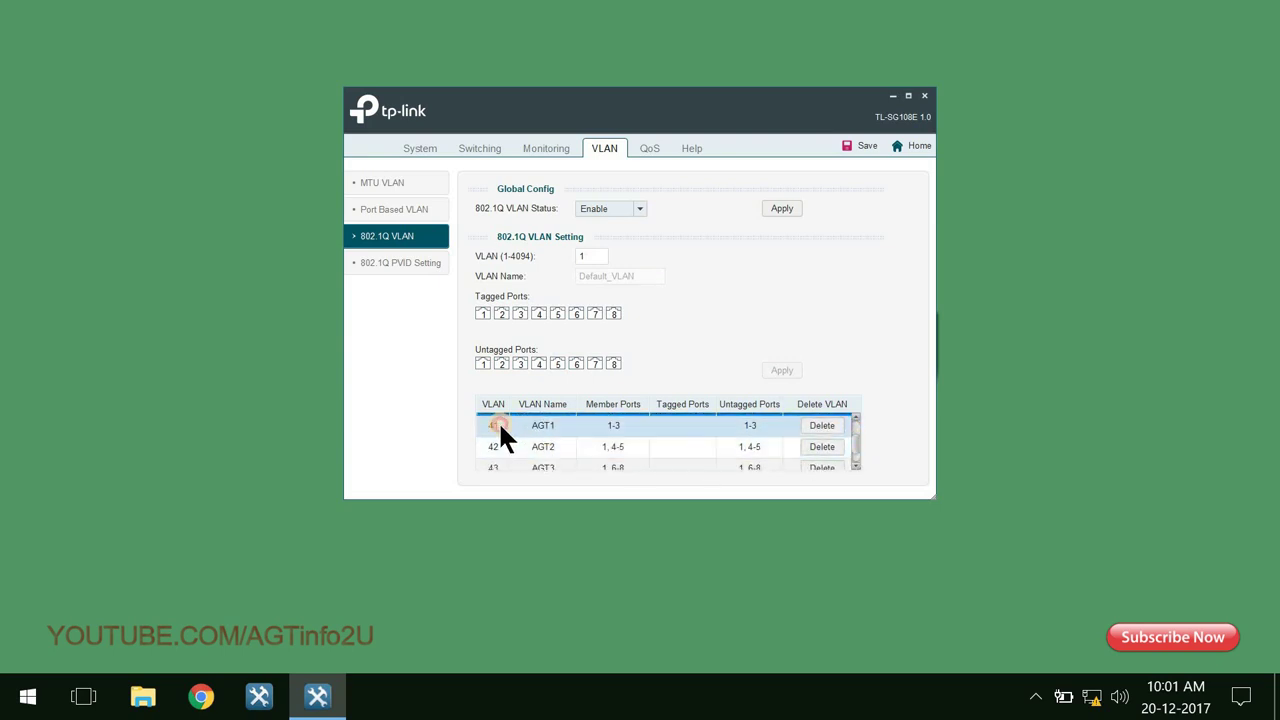
{"action": "left_click", "coordinate": [495, 442]}
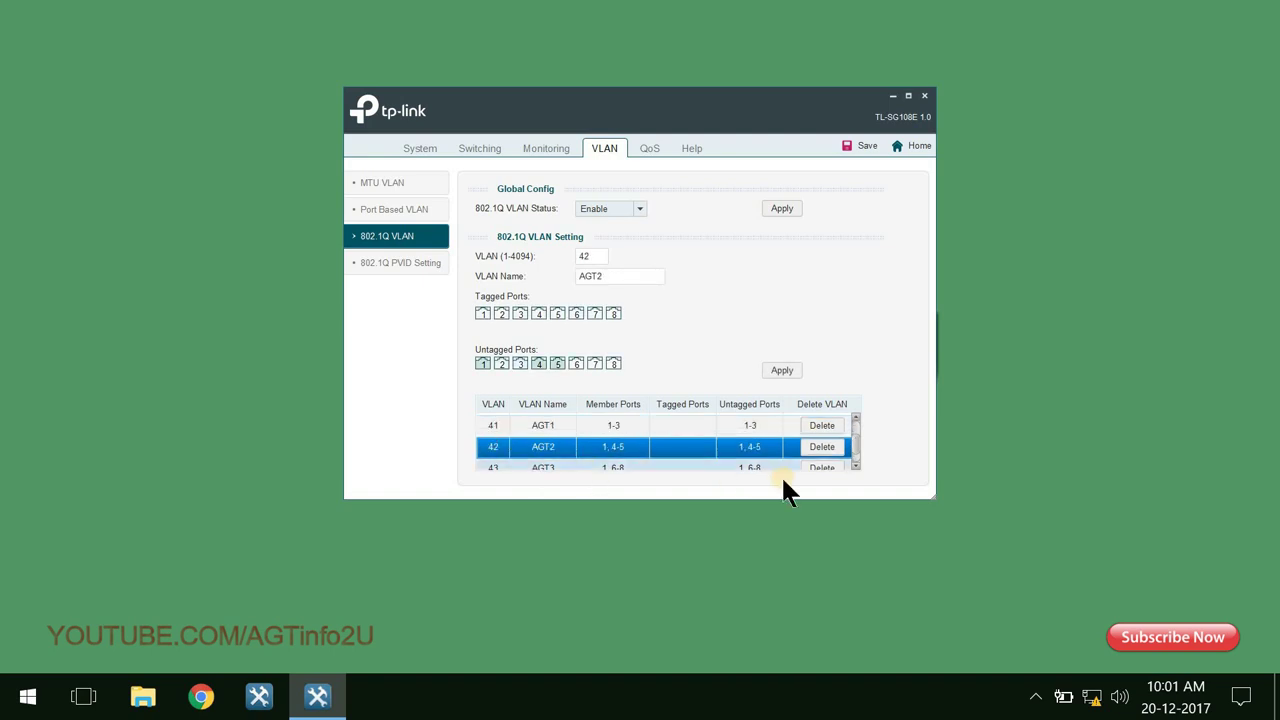
{"action": "left_click", "coordinate": [495, 426]}
{"action": "left_click", "coordinate": [519, 365]}
{"action": "left_click", "coordinate": [492, 447]}
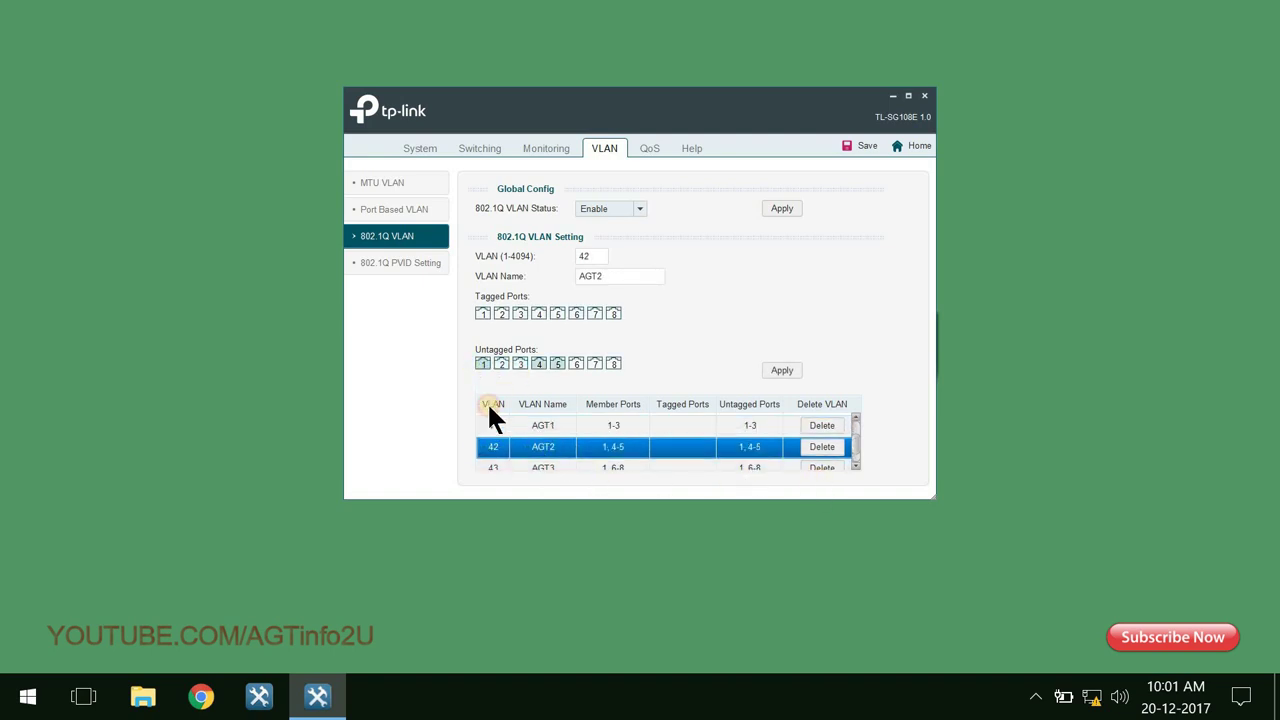
{"action": "left_click", "coordinate": [488, 465]}
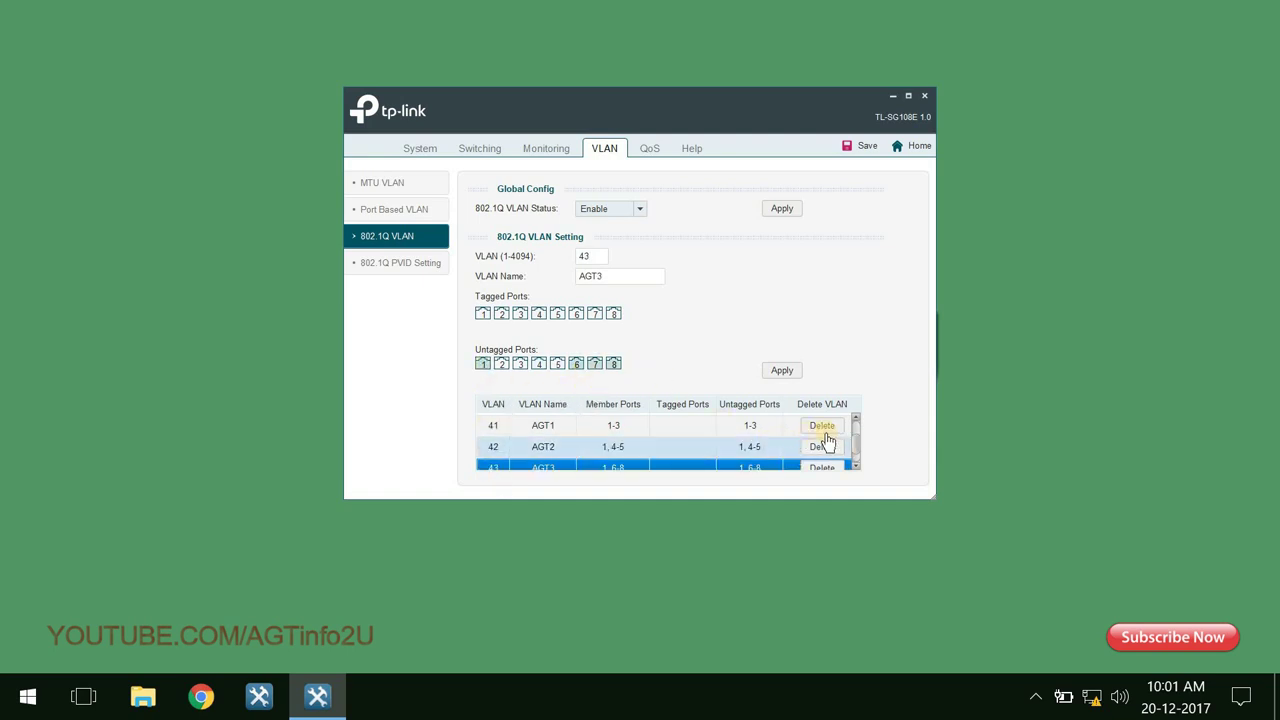
{"action": "left_click_drag", "start_coordinate": [854, 437], "coordinate": [860, 466]}
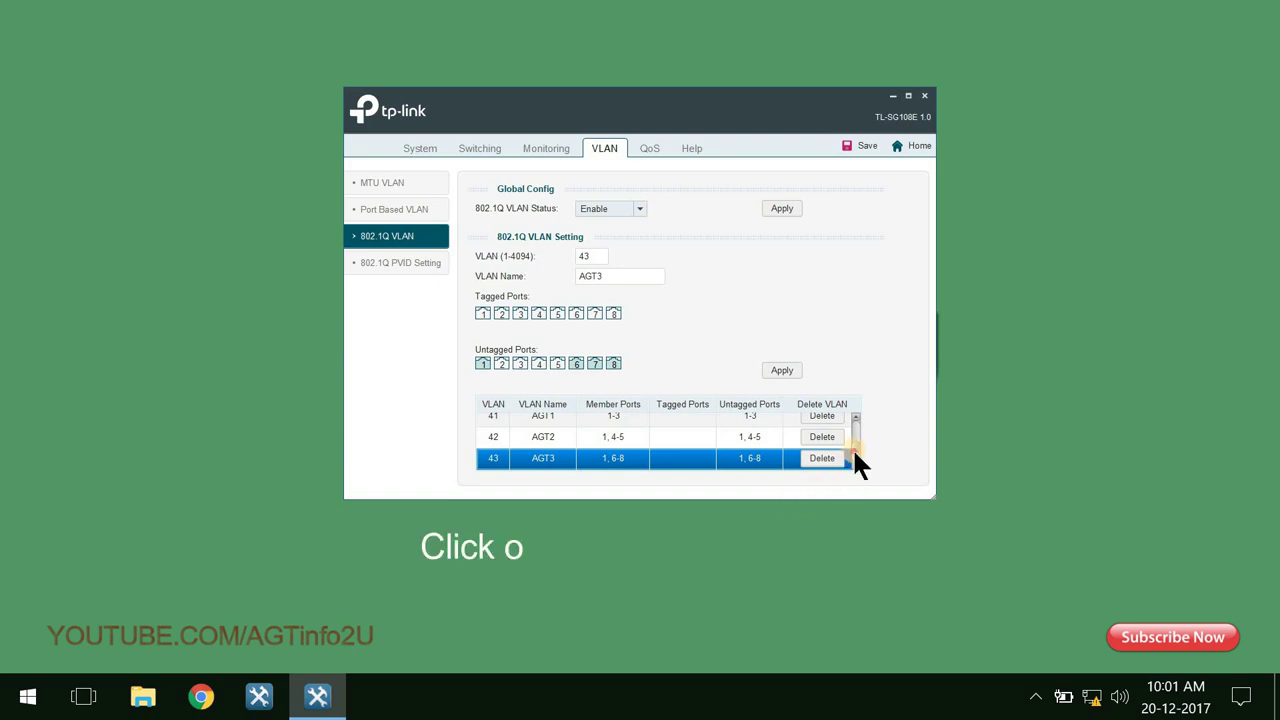
{"action": "left_click_drag", "start_coordinate": [852, 447], "coordinate": [854, 415]}
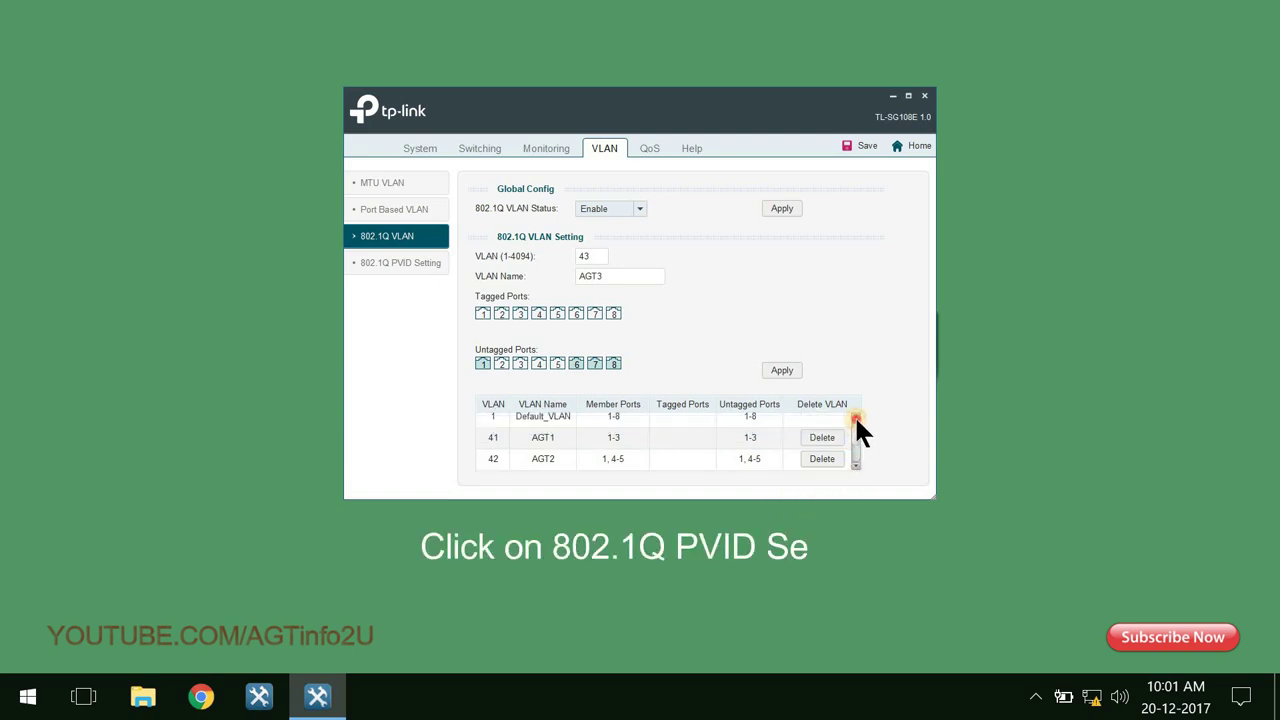
On the 802.1Q PVID Setting page, give ports 2 and 3 PVID 41 and confirm.
{"action": "left_click", "coordinate": [434, 266]}
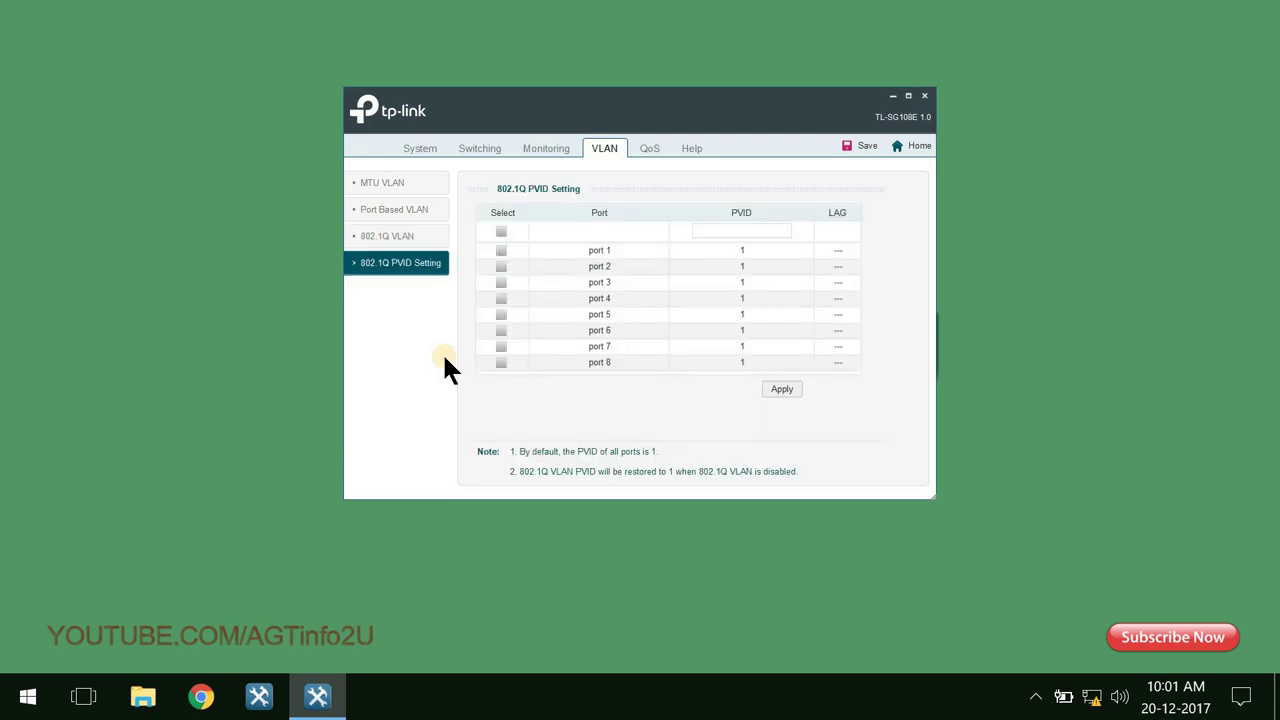
{"action": "left_click", "coordinate": [501, 266]}
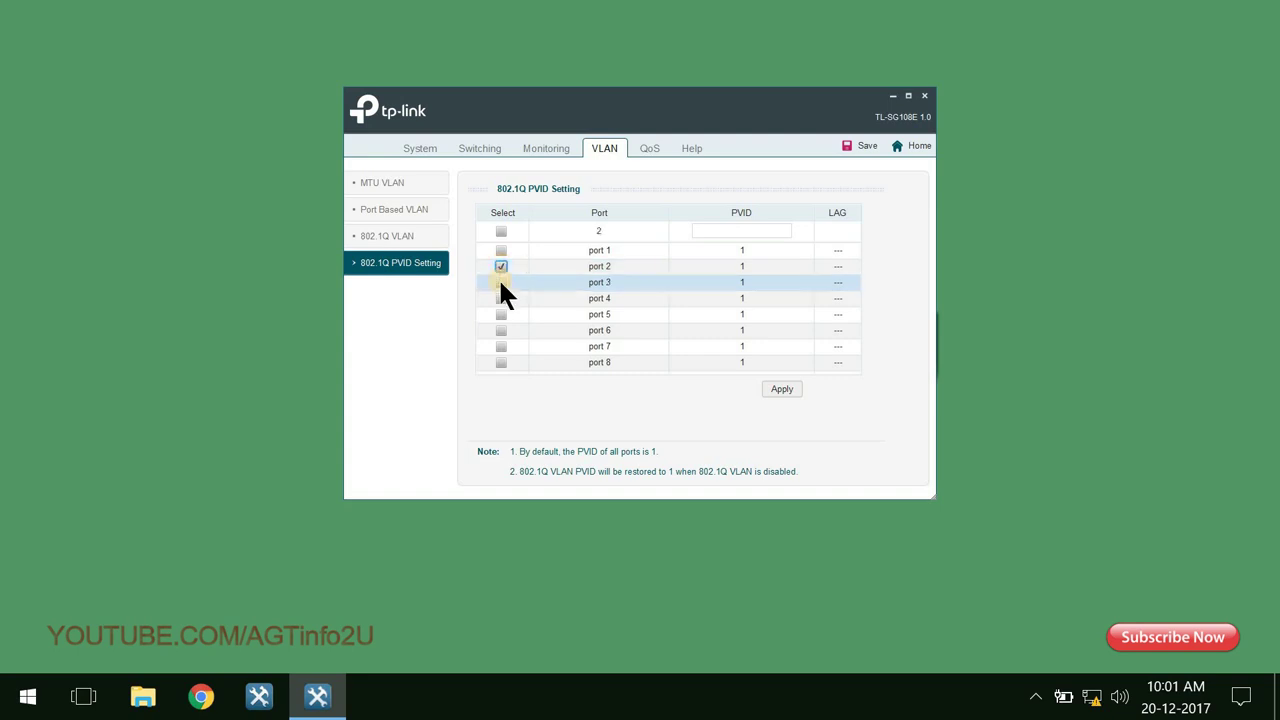
{"action": "left_click", "coordinate": [501, 282]}
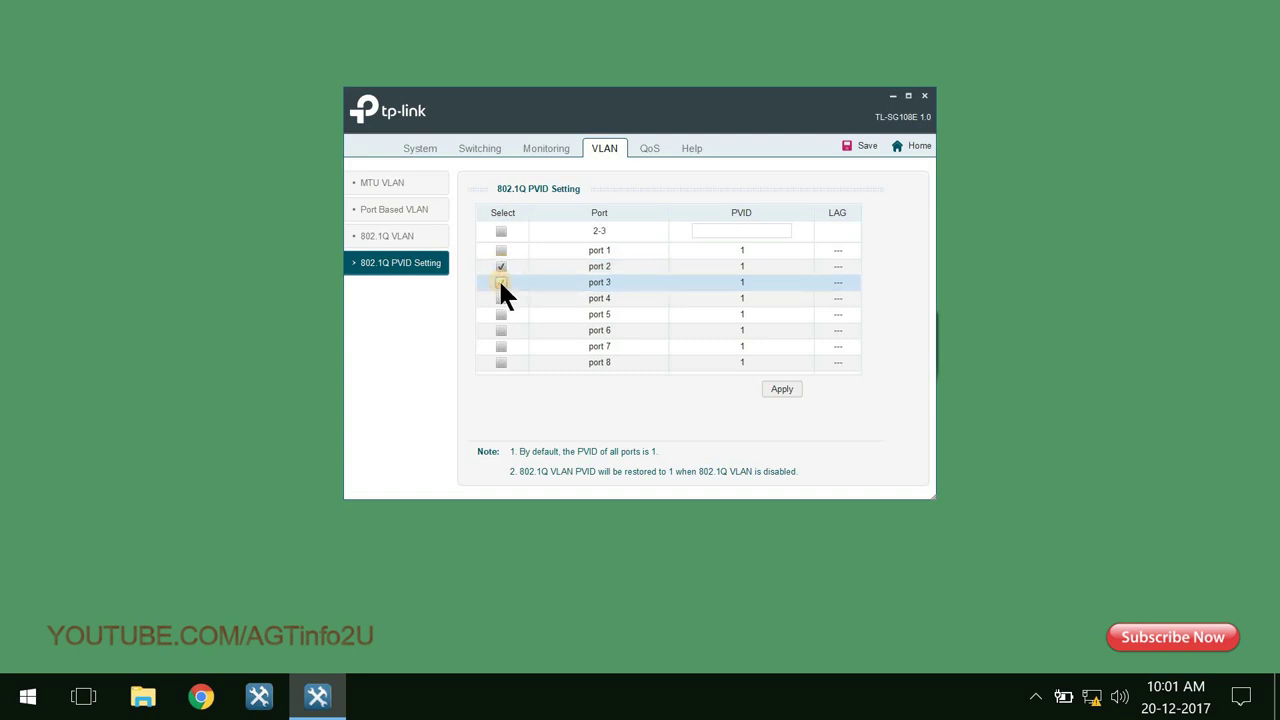
{"action": "left_click", "coordinate": [726, 231]}
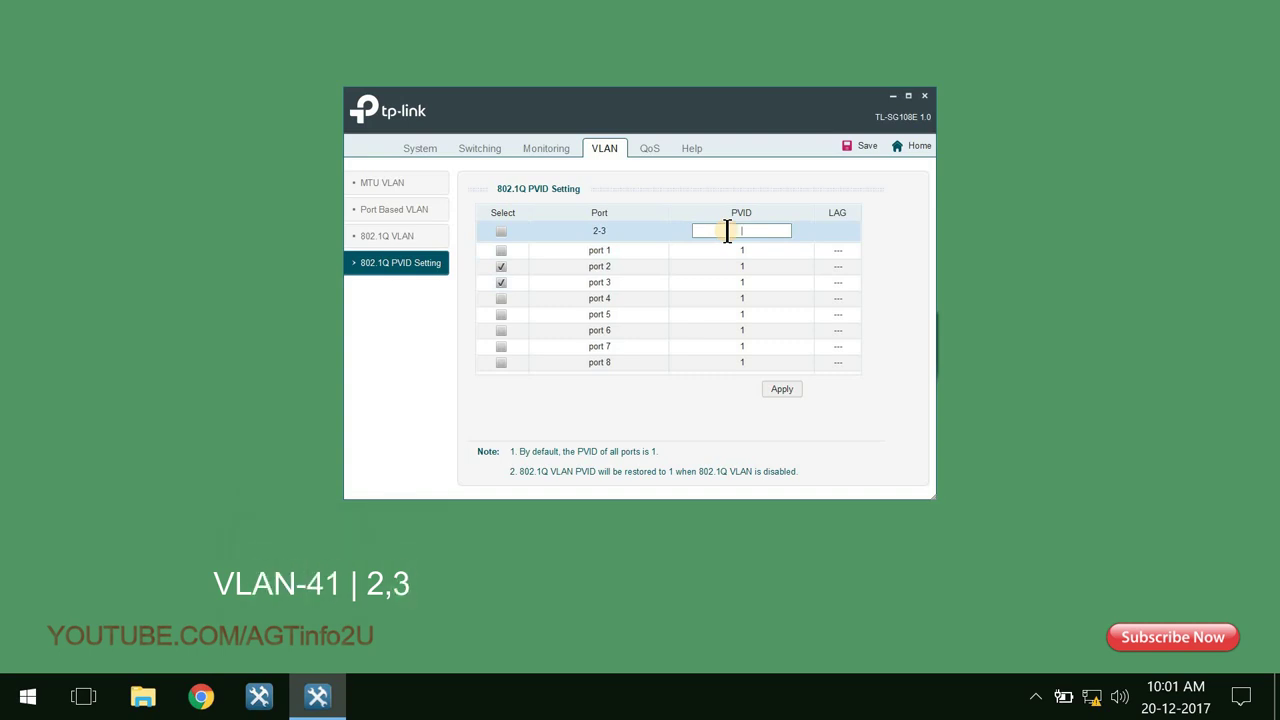
{"action": "type", "text": "41"}
{"action": "left_click_drag", "start_coordinate": [727, 231], "coordinate": [780, 231]}
{"action": "left_click", "coordinate": [796, 390]}
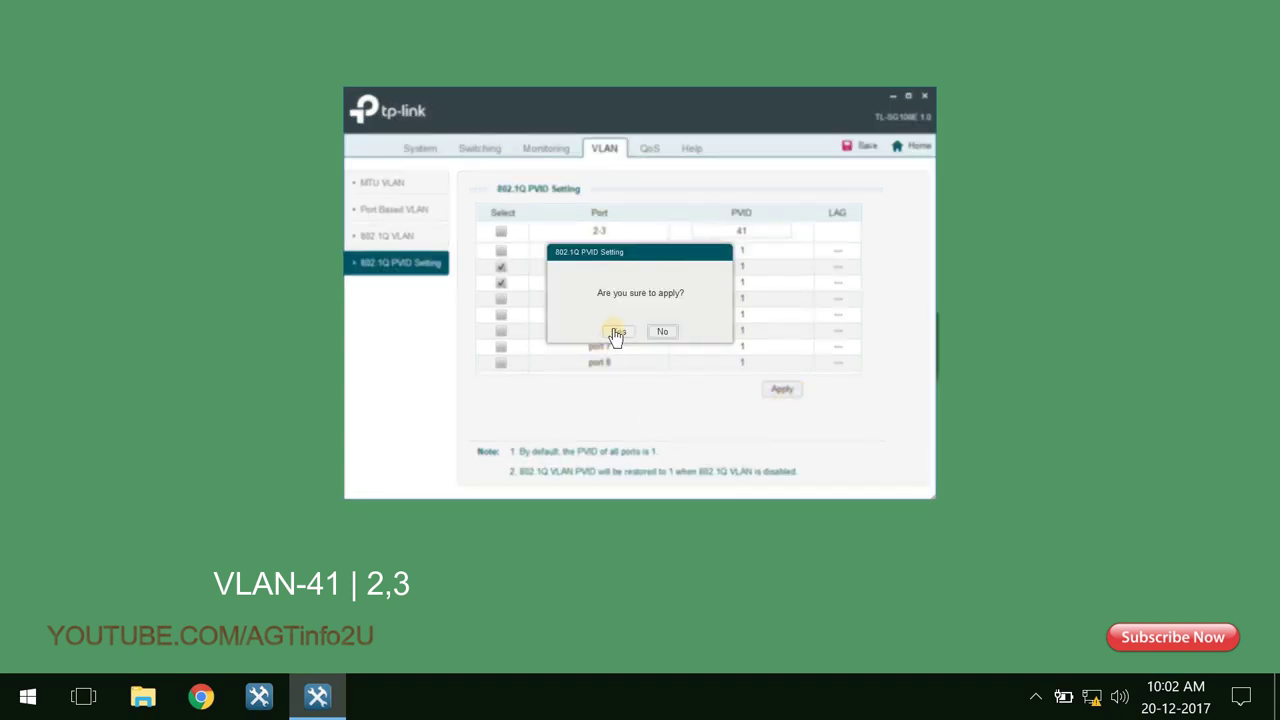
{"action": "left_click", "coordinate": [617, 333]}
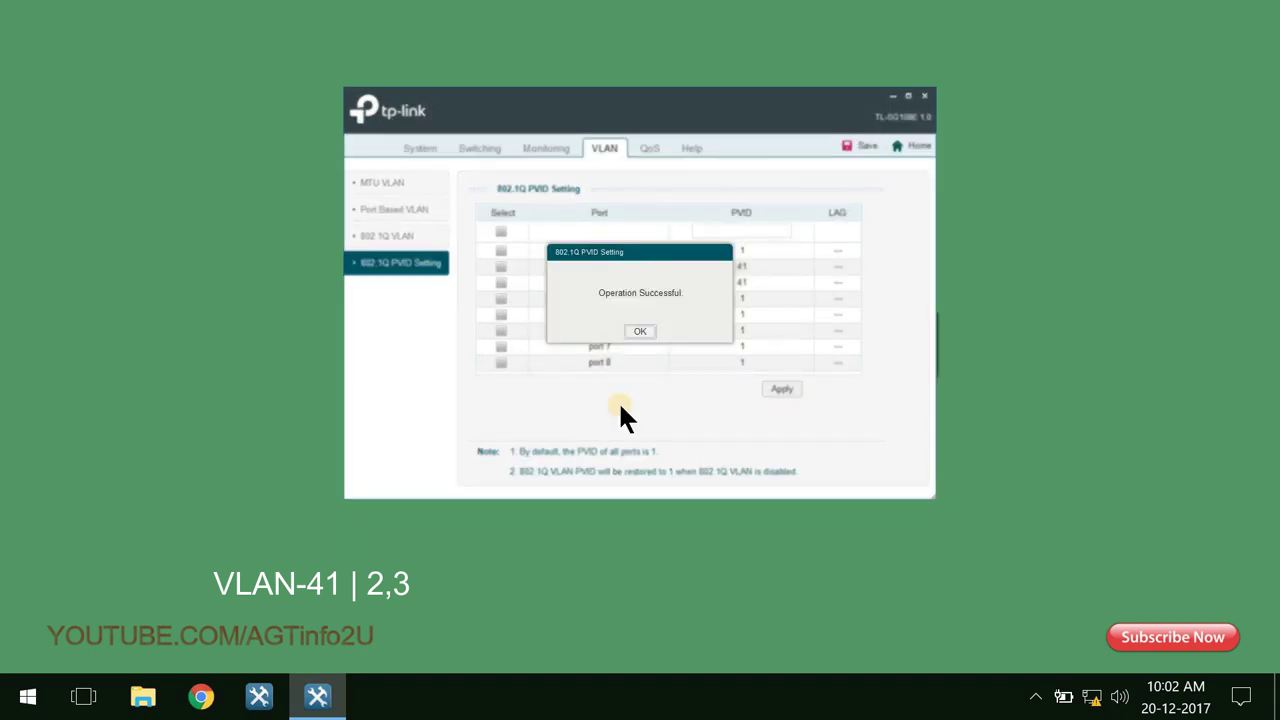
{"action": "key", "text": "Return"}
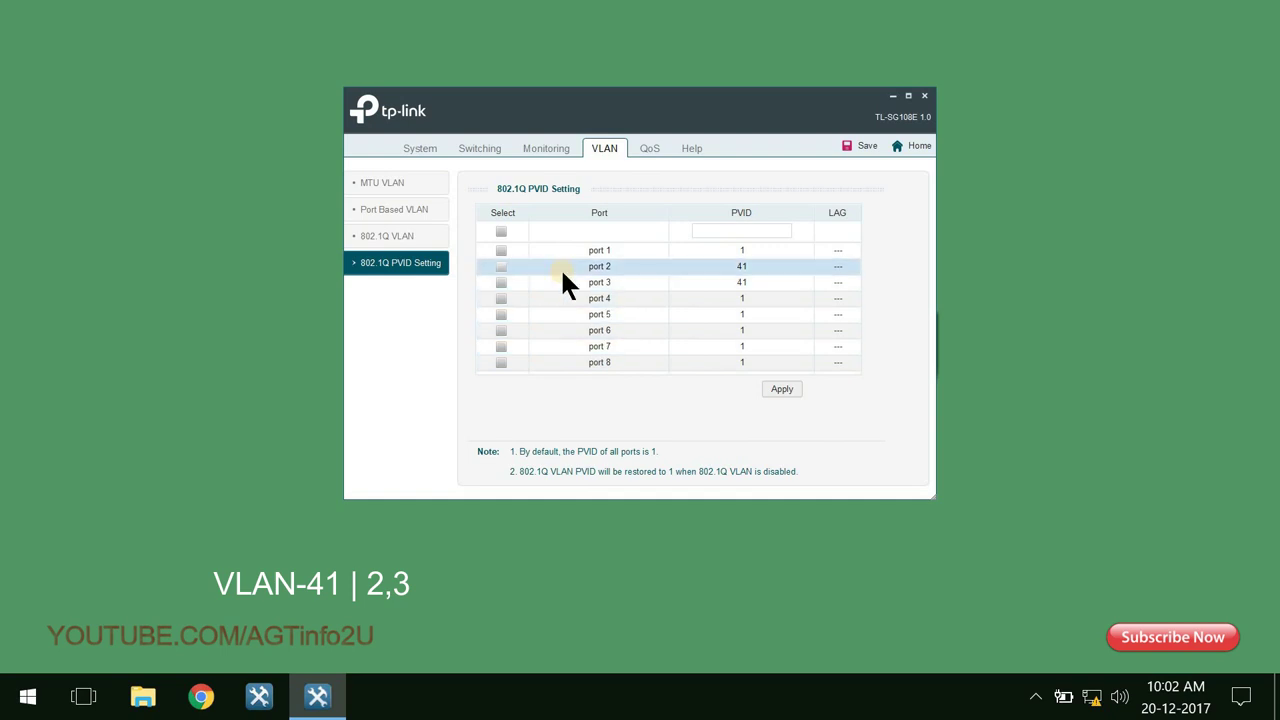
Assign PVID 42 to ports 4 and 5 and confirm the change.
{"action": "left_click", "coordinate": [501, 298]}
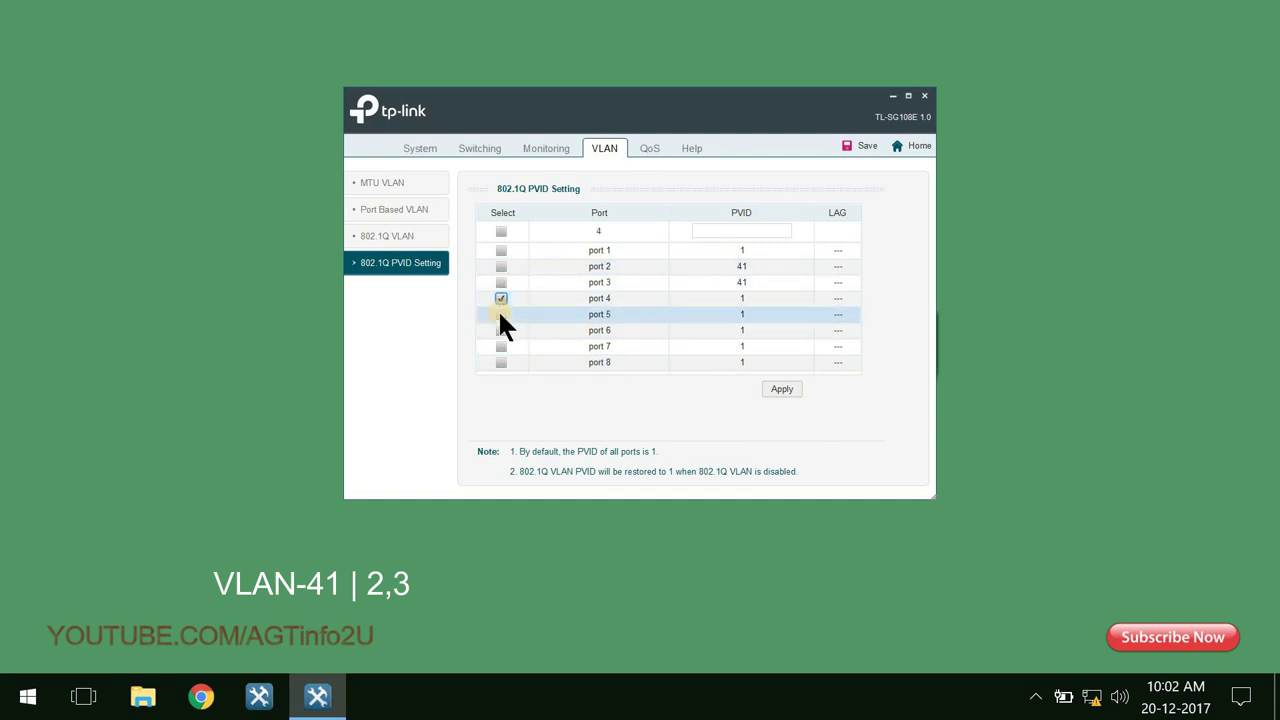
{"action": "left_click", "coordinate": [501, 313]}
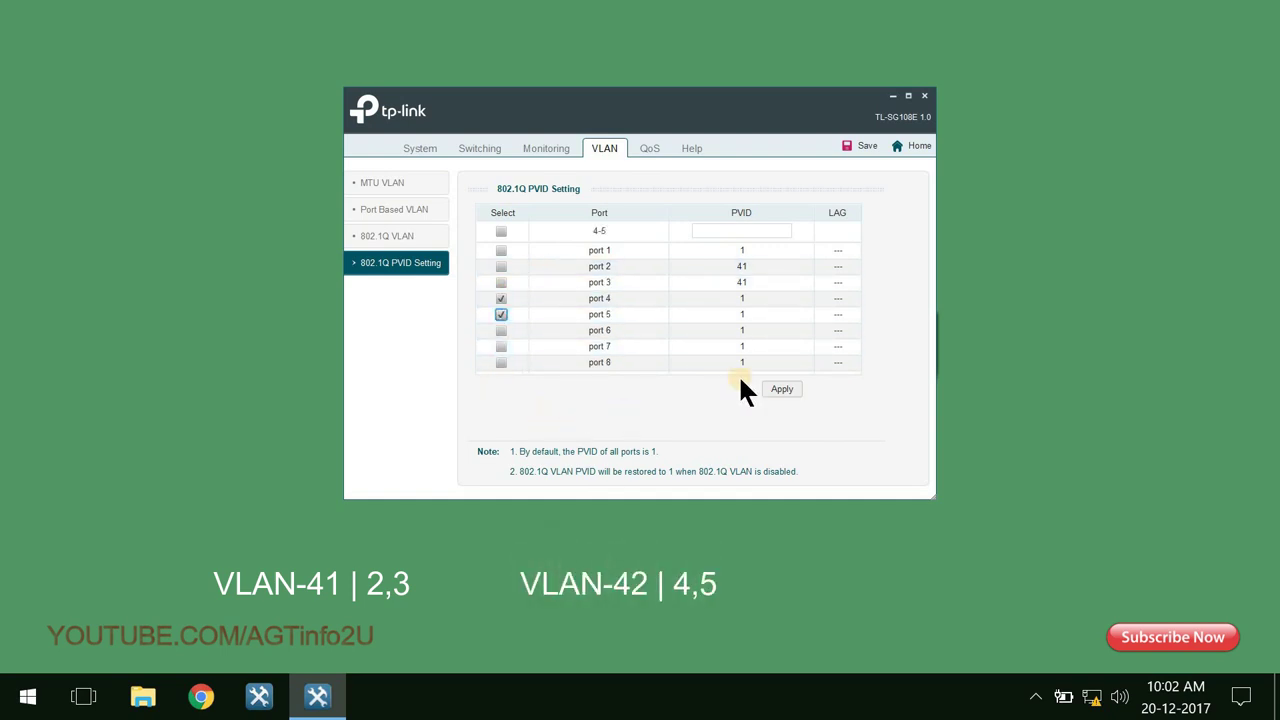
{"action": "left_click", "coordinate": [765, 229]}
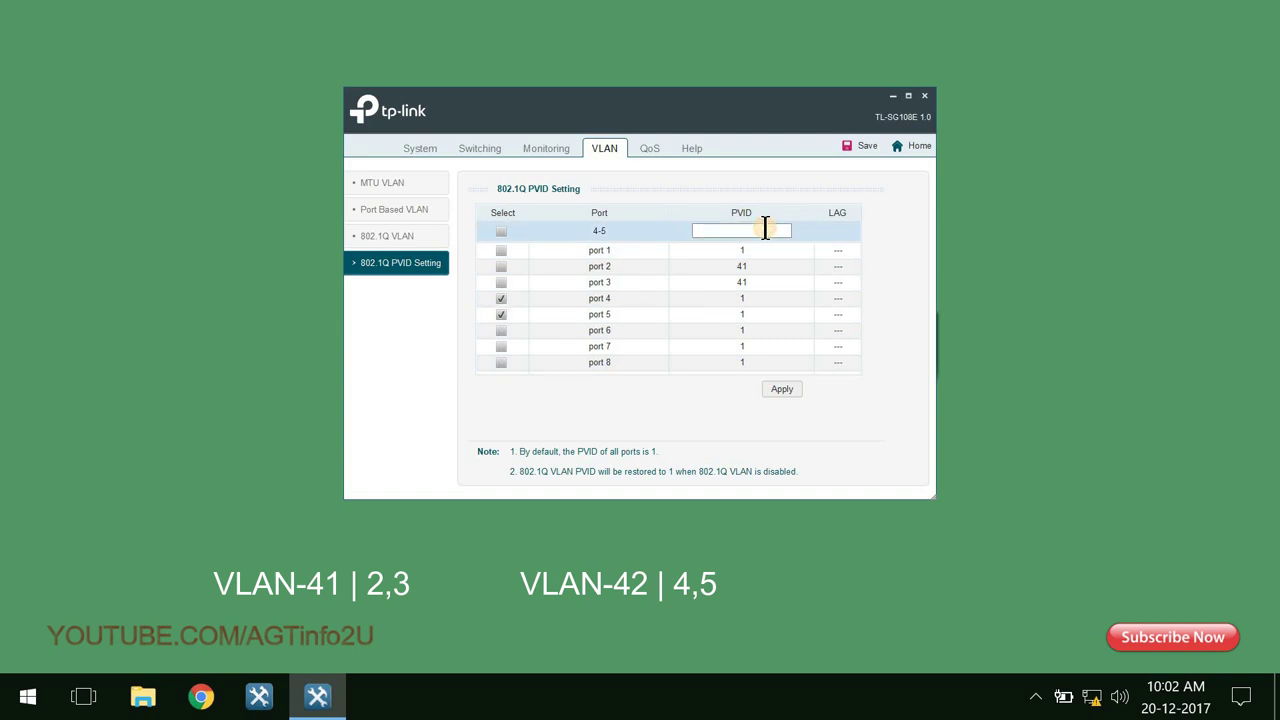
{"action": "type", "text": "42"}
{"action": "left_click_drag", "start_coordinate": [765, 229], "coordinate": [624, 365]}
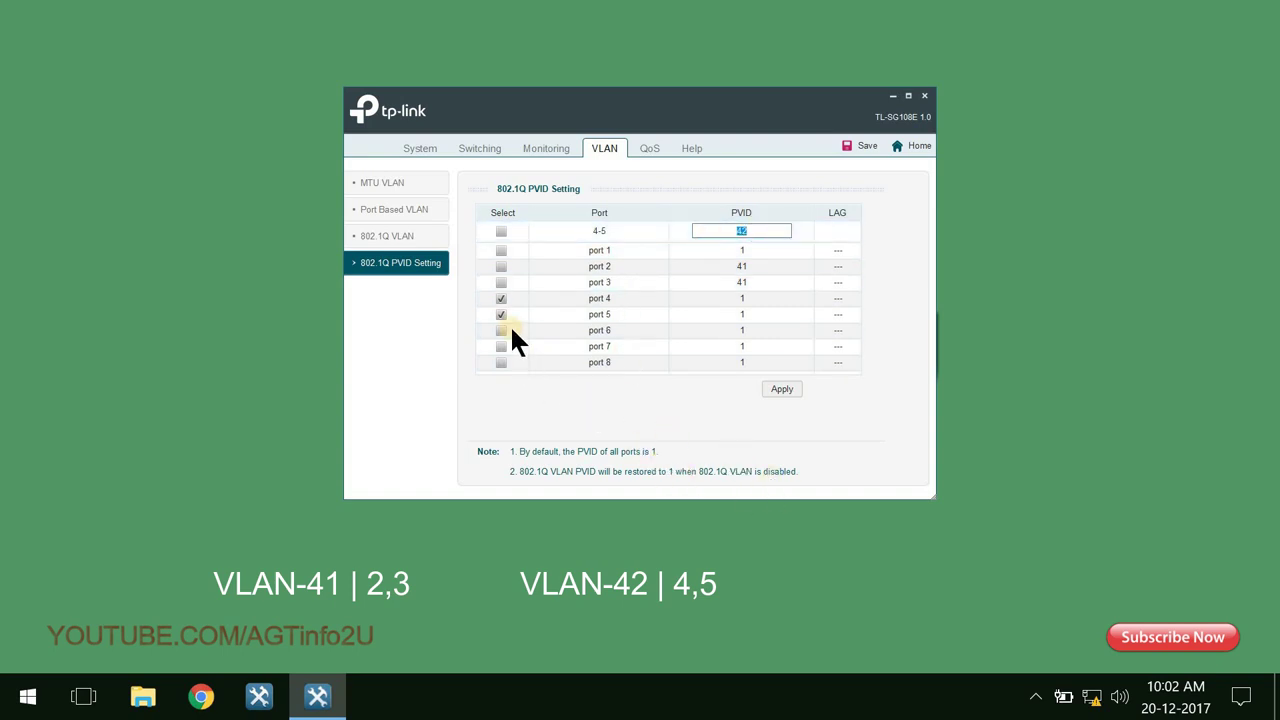
{"action": "left_click", "coordinate": [798, 390]}
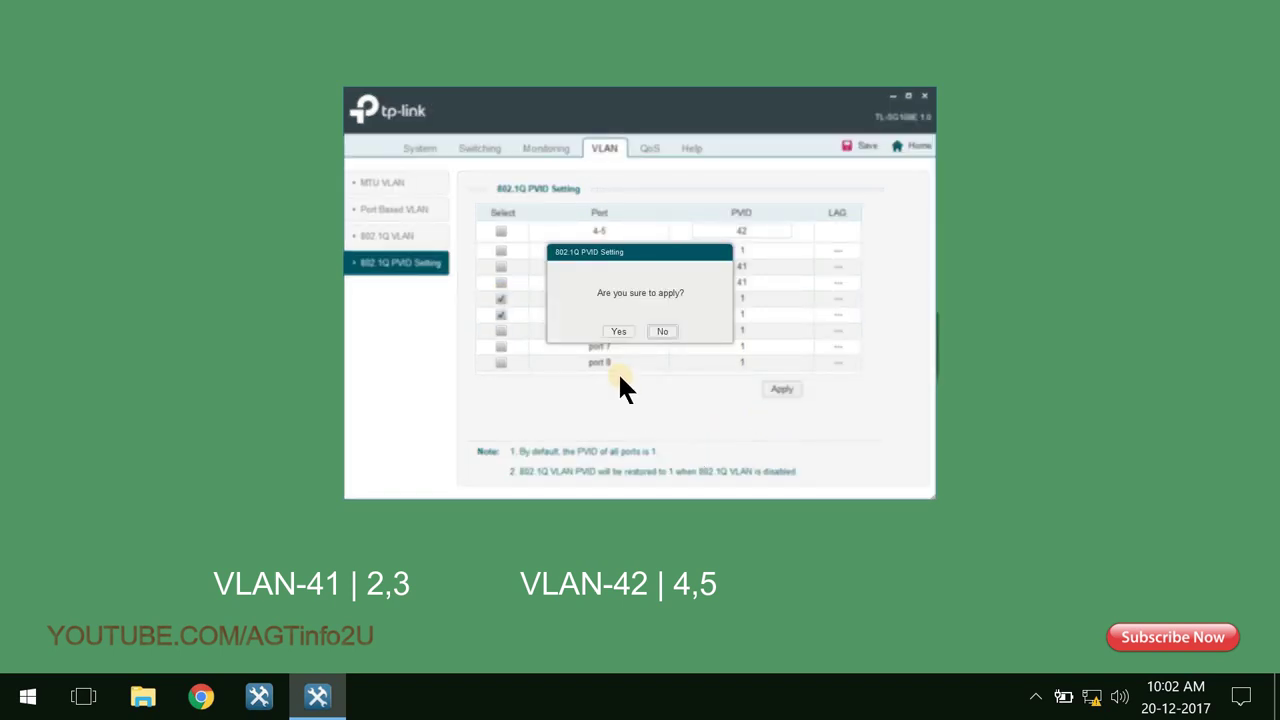
{"action": "left_click", "coordinate": [617, 331]}
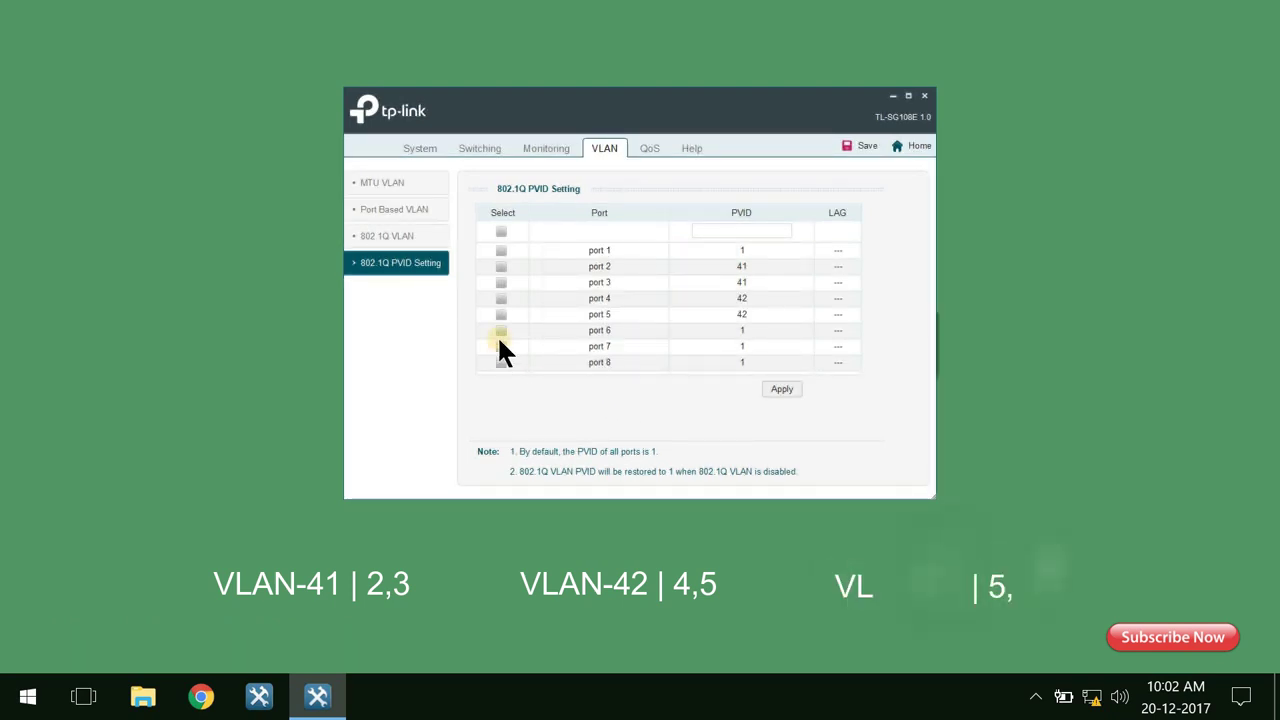
Assign PVID 43 to ports 6, 7 and 8 and confirm the change.
{"action": "left_click", "coordinate": [498, 330]}
{"action": "left_click", "coordinate": [500, 346]}
{"action": "left_click", "coordinate": [501, 362]}
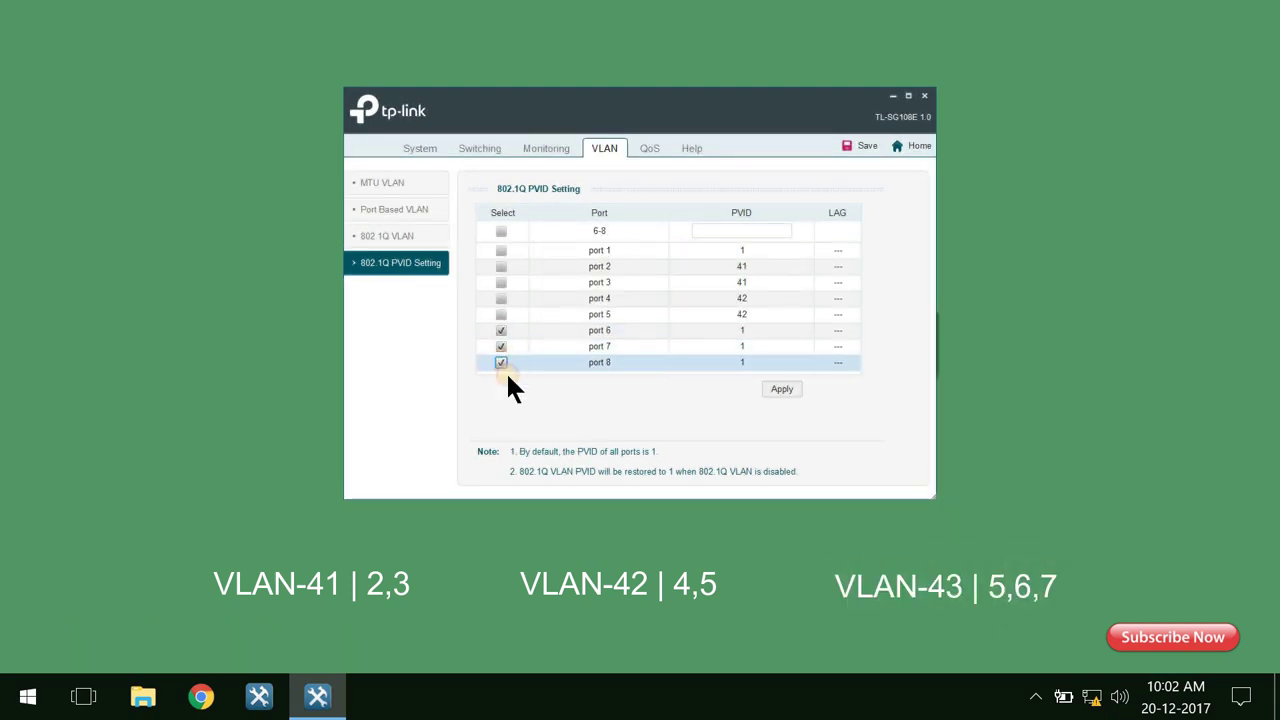
{"action": "left_click", "coordinate": [722, 231]}
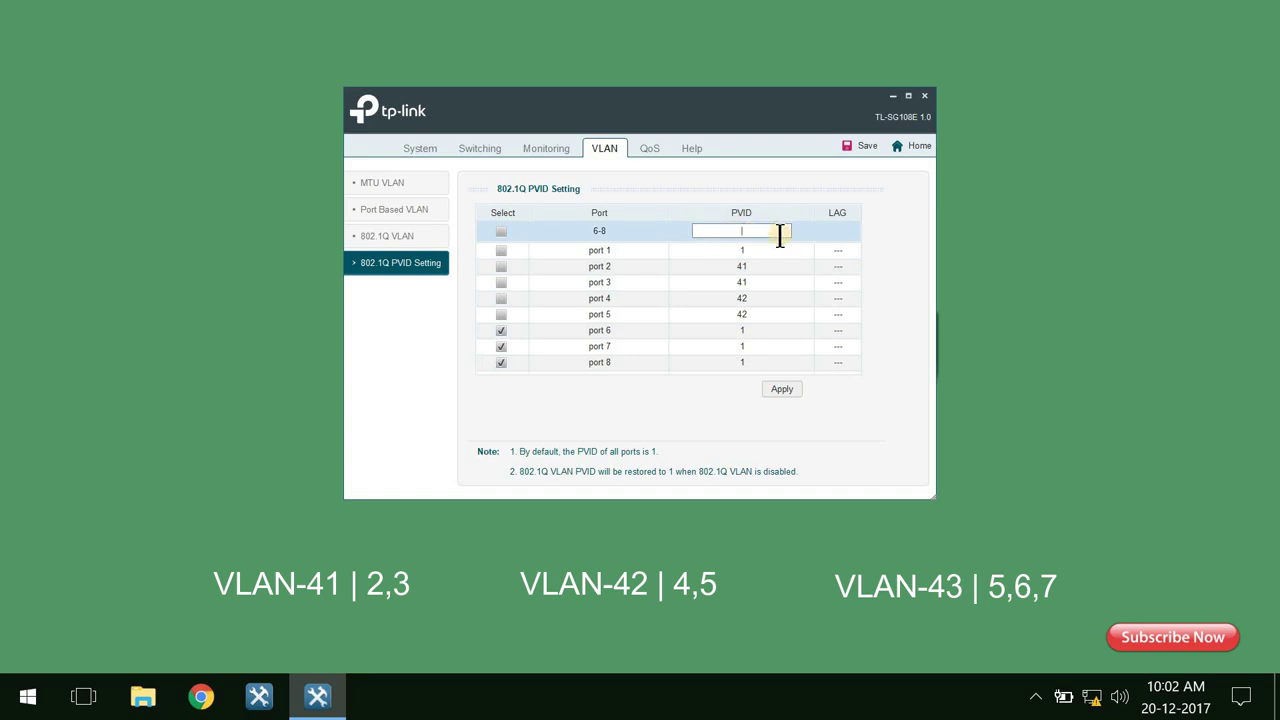
{"action": "type", "text": "43"}
{"action": "left_click", "coordinate": [797, 399]}
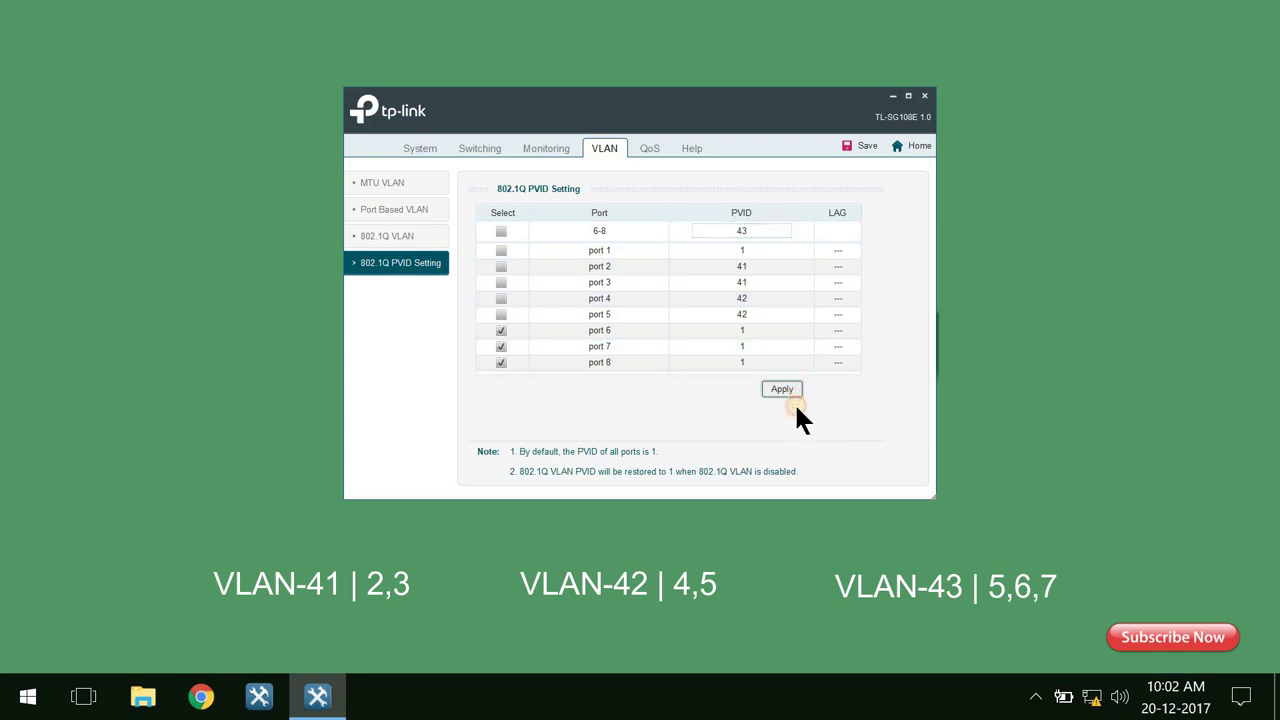
{"action": "left_click", "coordinate": [614, 326]}
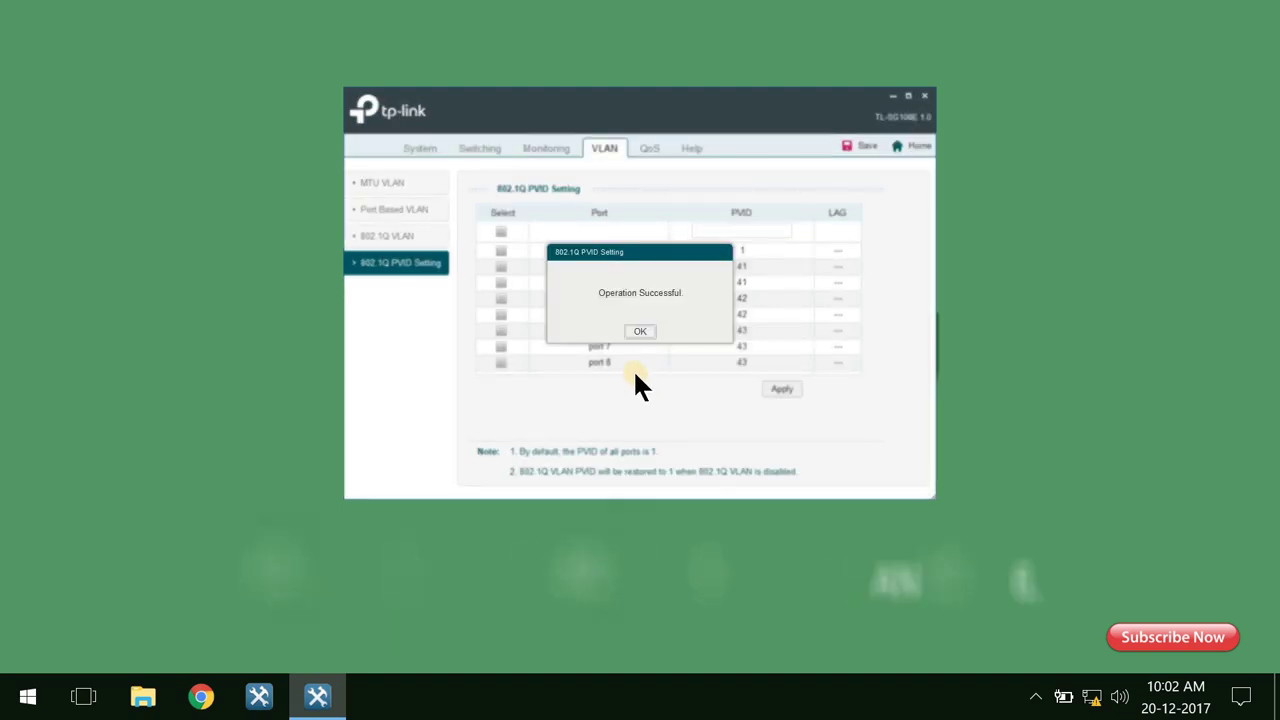
{"action": "key", "text": "Return"}
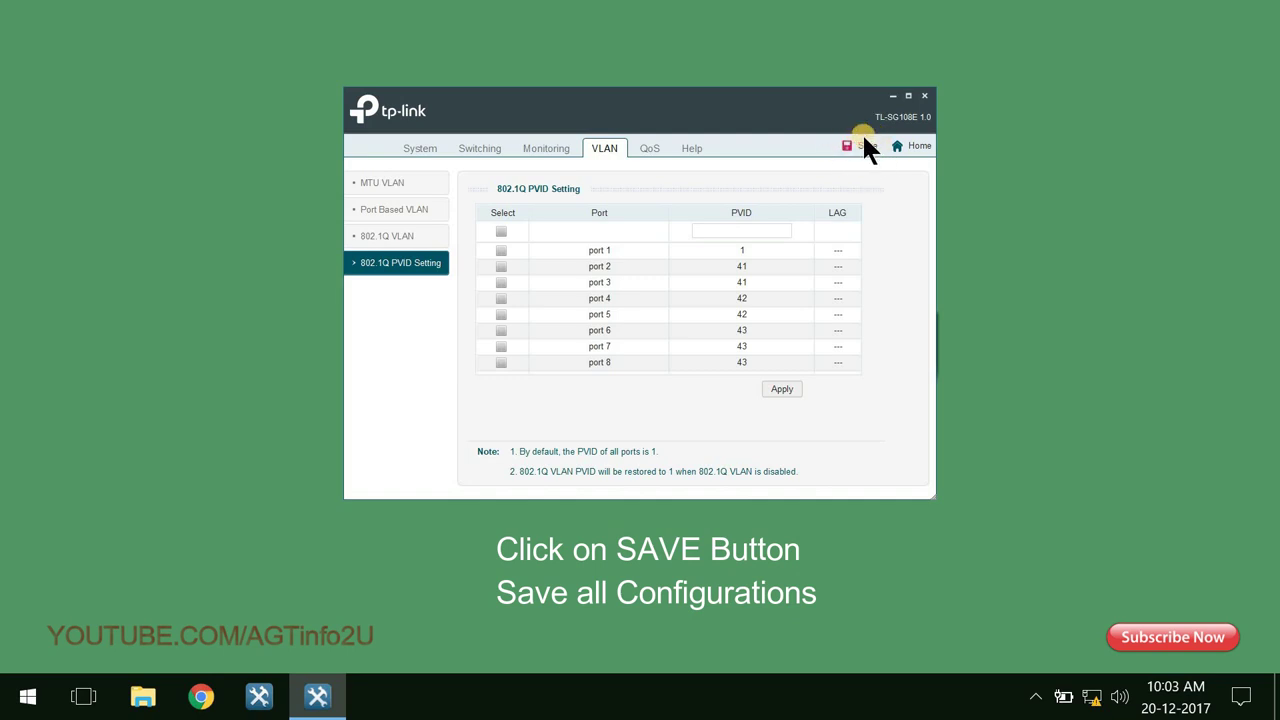
Permanently save the switch configuration, then return to the 802.1Q VLAN table listing AGT1 and AGT2.
{"action": "left_click", "coordinate": [866, 146]}
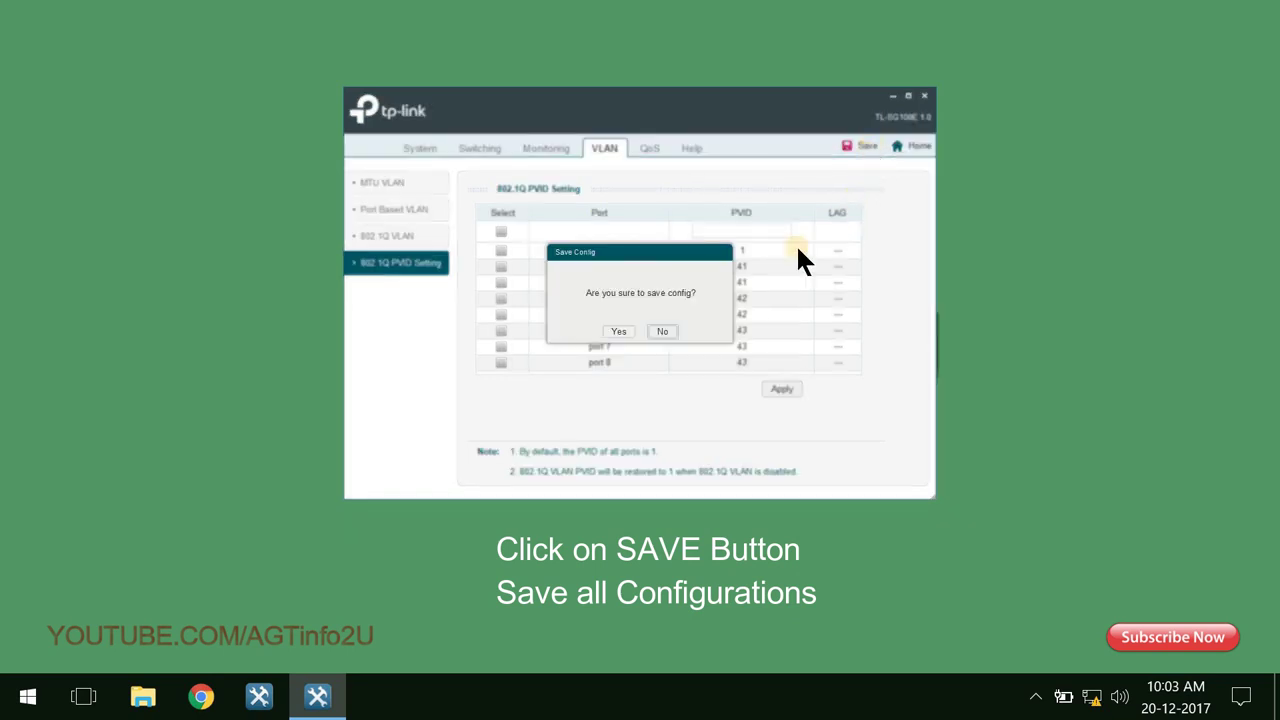
{"action": "left_click", "coordinate": [626, 332]}
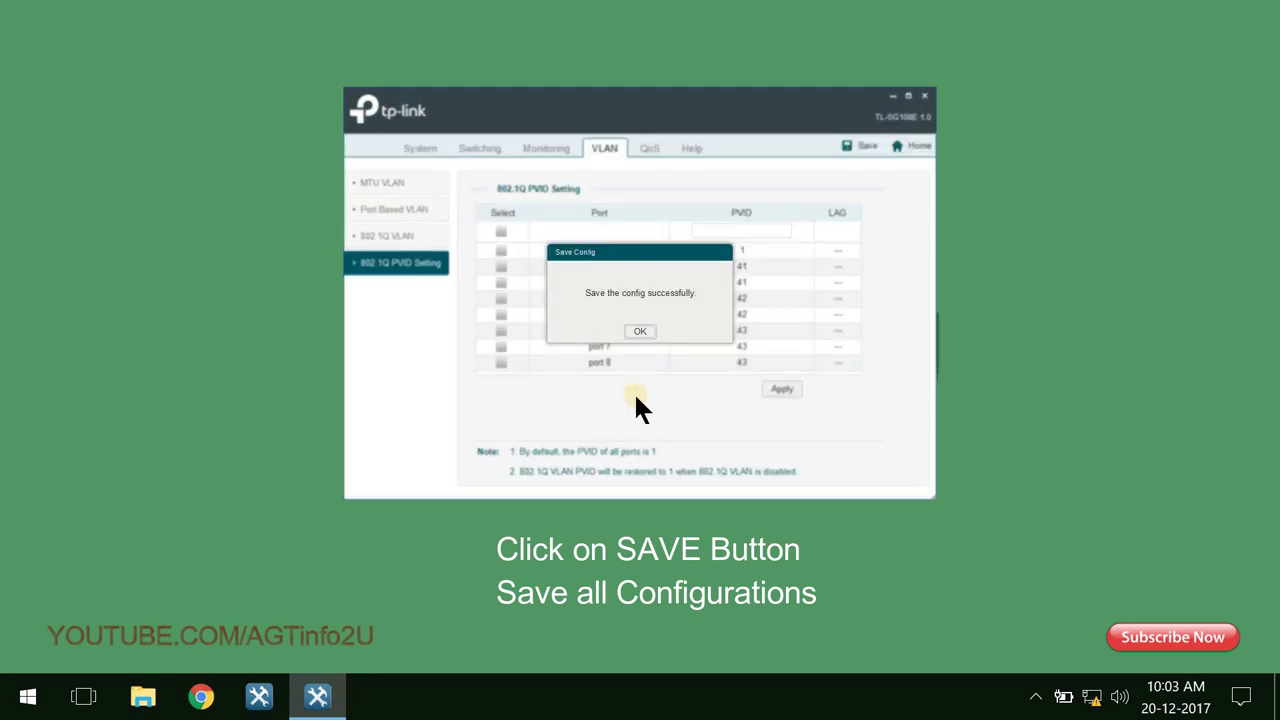
{"action": "left_click", "coordinate": [640, 331]}
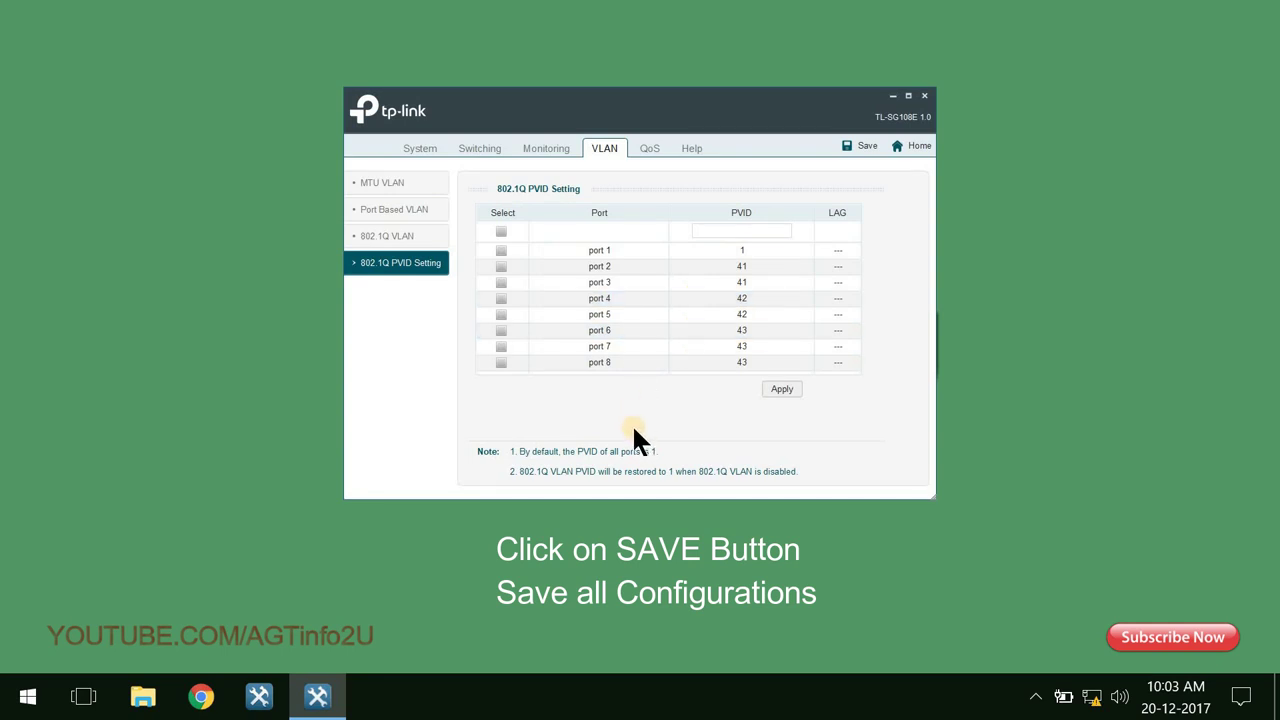
{"action": "left_click", "coordinate": [375, 238]}
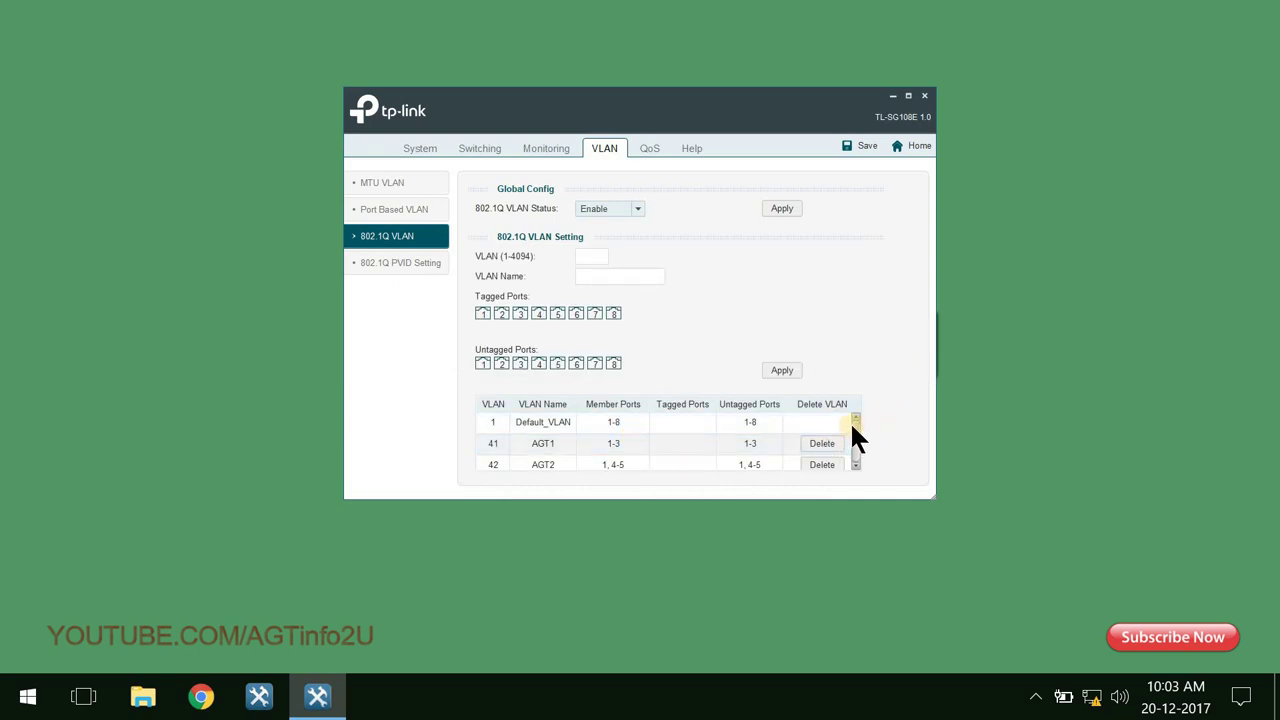
{"action": "mouse_move", "coordinate": [852, 425]}
{"action": "left_mouse_down"}
{"action": "mouse_move", "coordinate": [859, 473]}
{"action": "mouse_move", "coordinate": [855, 425]}
{"action": "left_mouse_up"}
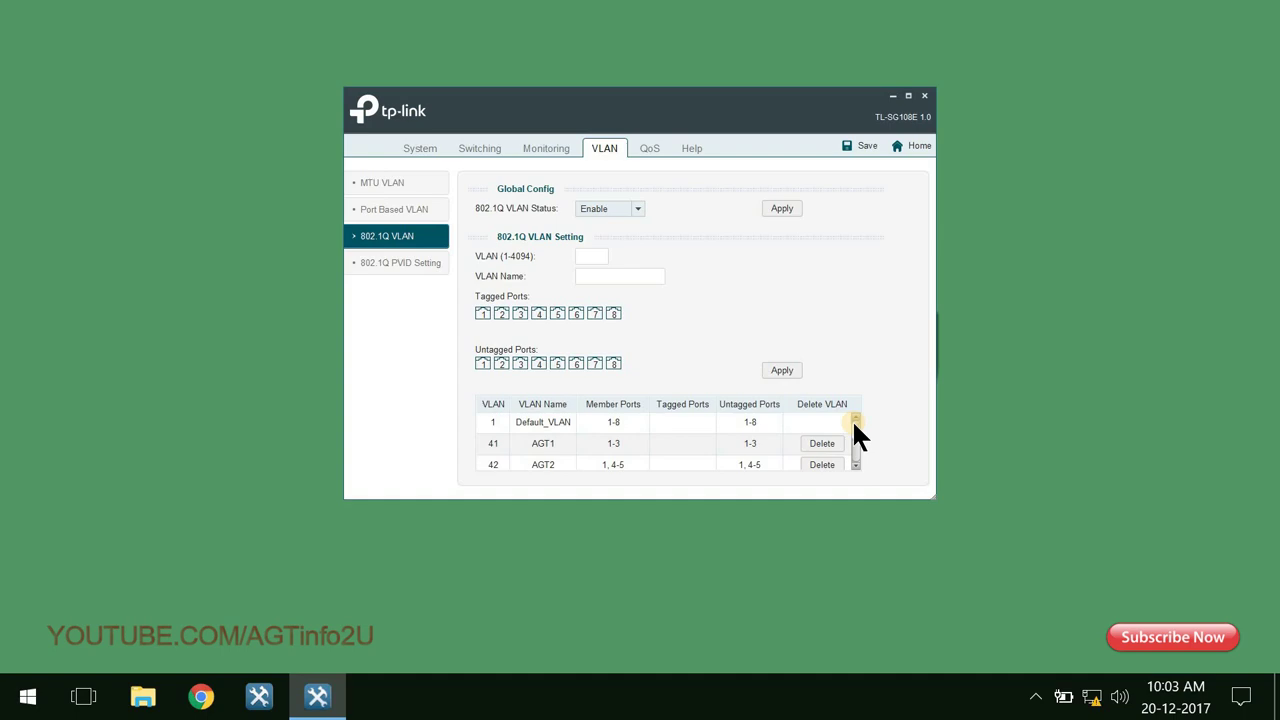